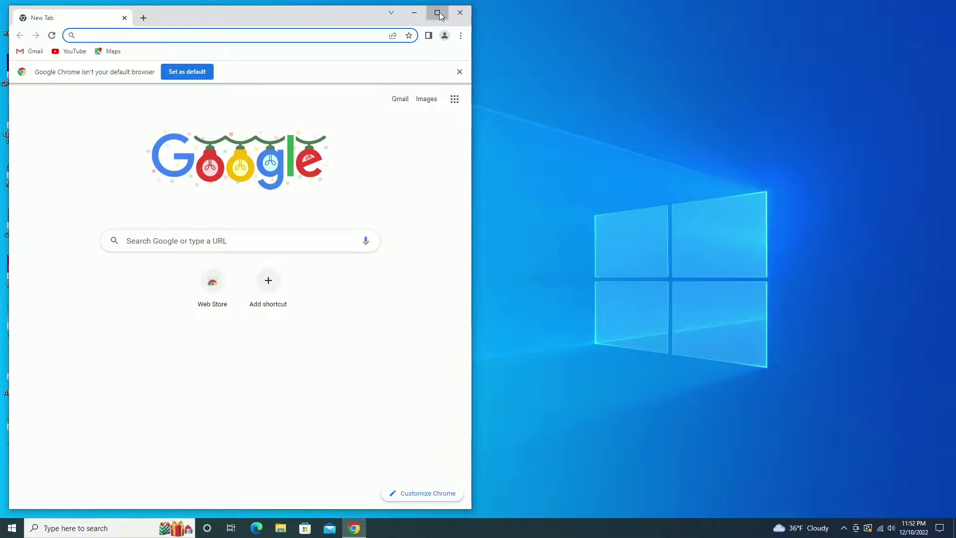
Step: Maximize the browser window, search Google for "retrobat" and open the RETROBAT site at retrobat.ovh
{"action": "left_click", "coordinate": [437, 12]}
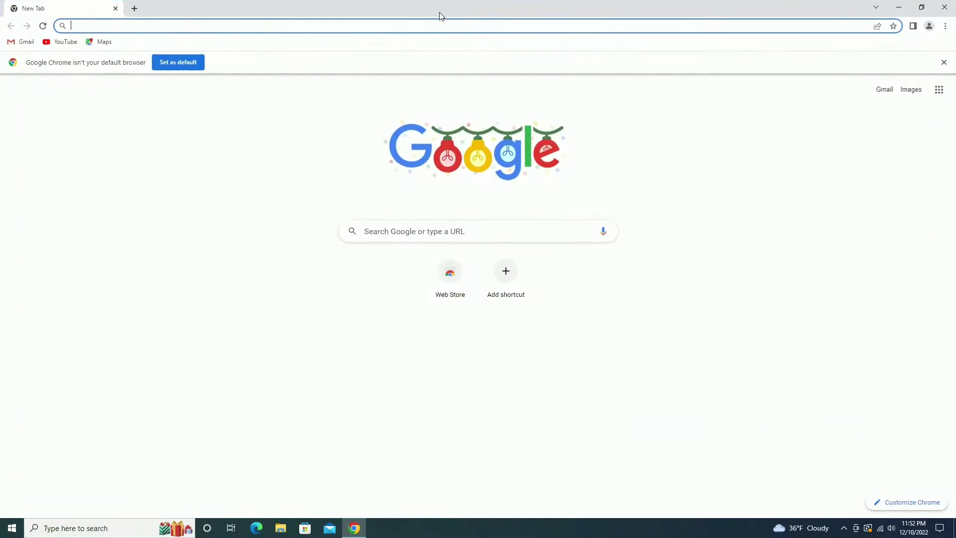
{"action": "left_click", "coordinate": [379, 232]}
{"action": "type", "text": "retro"}
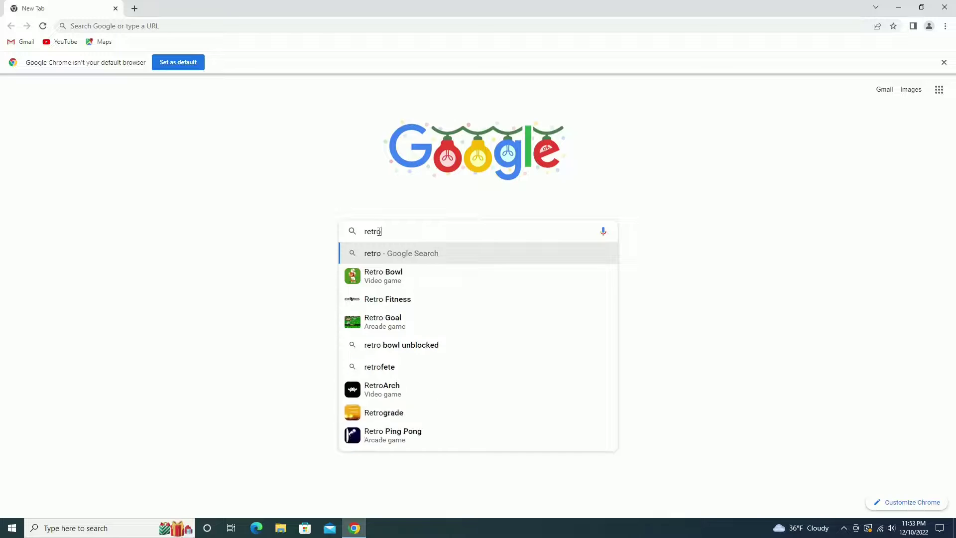
{"action": "type", "text": "bat"}
{"action": "key", "text": "Return"}
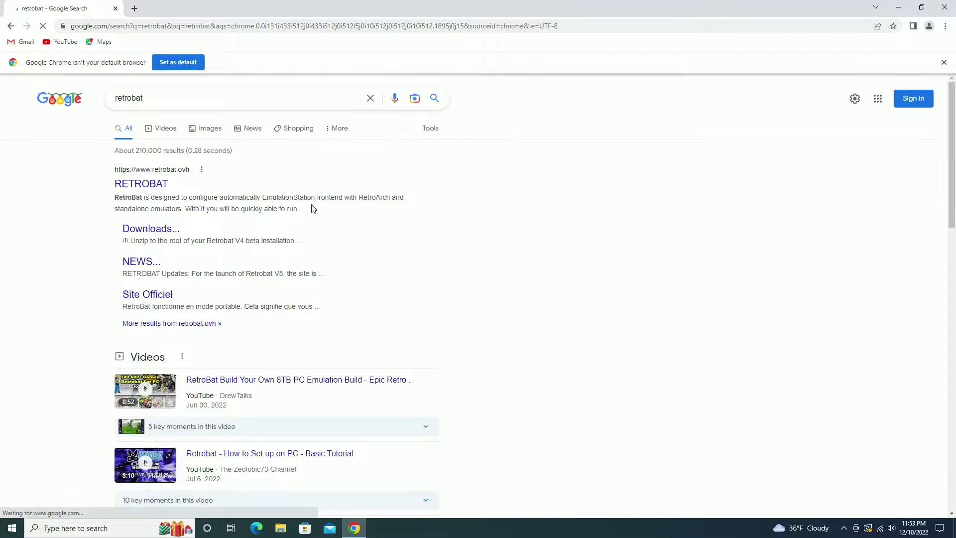
{"action": "left_click", "coordinate": [148, 186]}
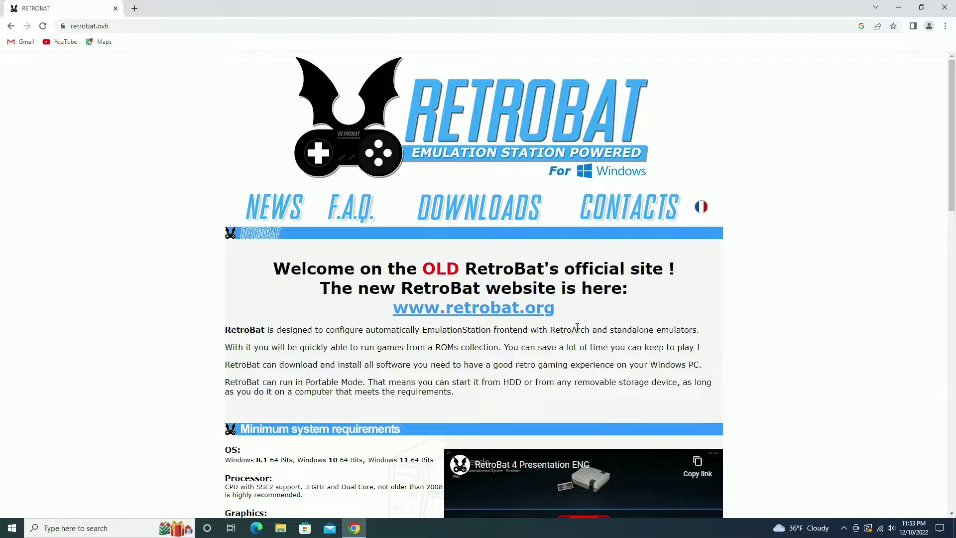
Step: Go to the new retrobat.org site and download retrobat-v5.0.0-stable-win64-setup.exe from its itch.io page without making a payment
{"action": "left_click", "coordinate": [437, 313]}
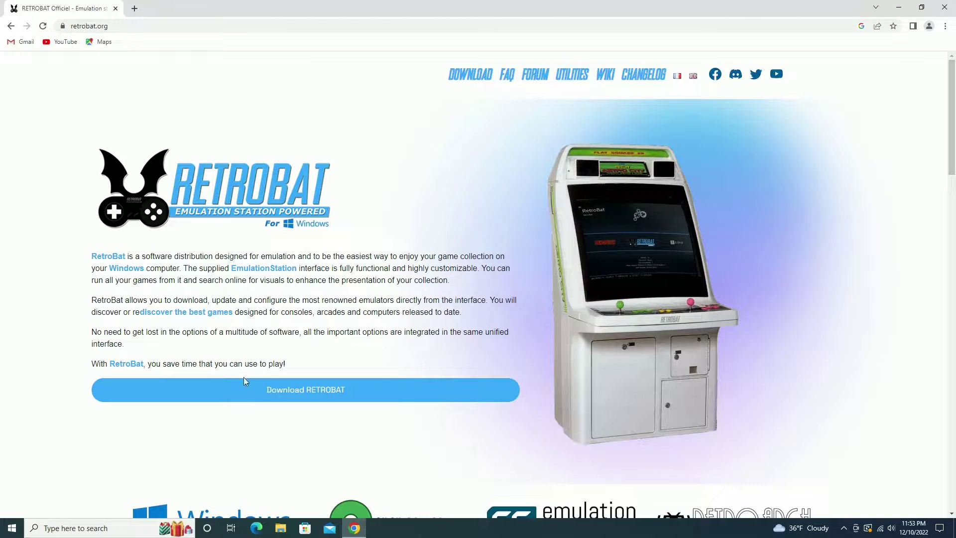
{"action": "left_click", "coordinate": [238, 389]}
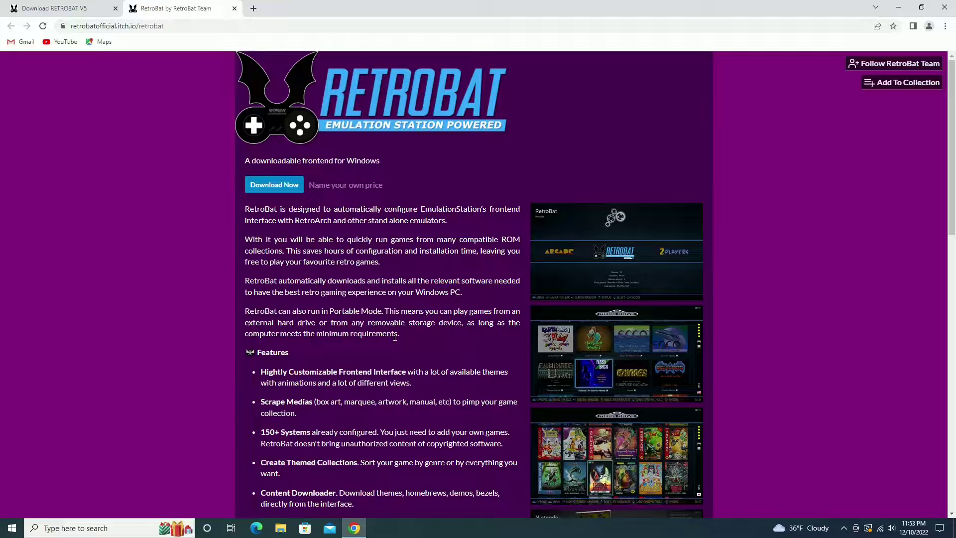
{"action": "scroll", "coordinate": [395, 337], "scroll_direction": "down", "scroll_amount": 1}
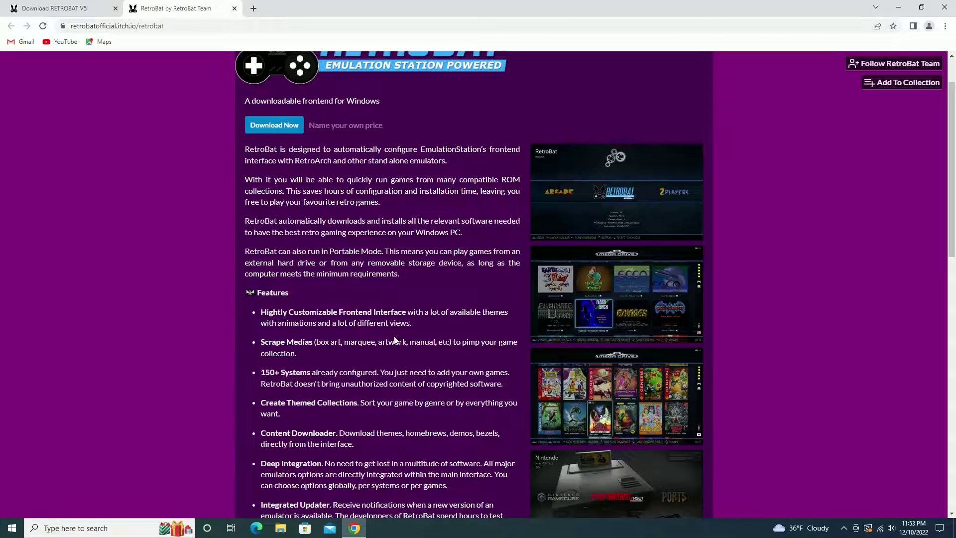
{"action": "scroll", "coordinate": [395, 340], "scroll_direction": "up", "scroll_amount": 1}
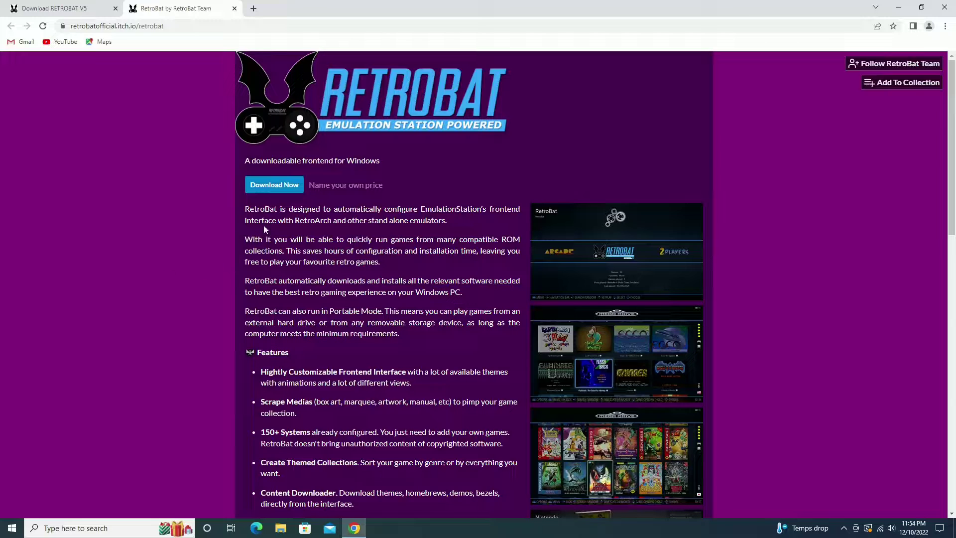
{"action": "left_click", "coordinate": [291, 184]}
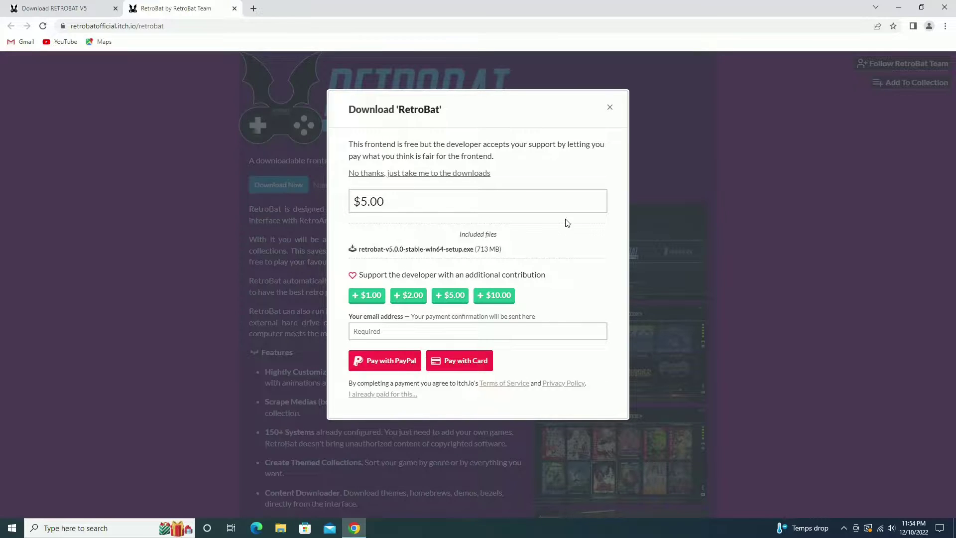
{"action": "left_click", "coordinate": [449, 173]}
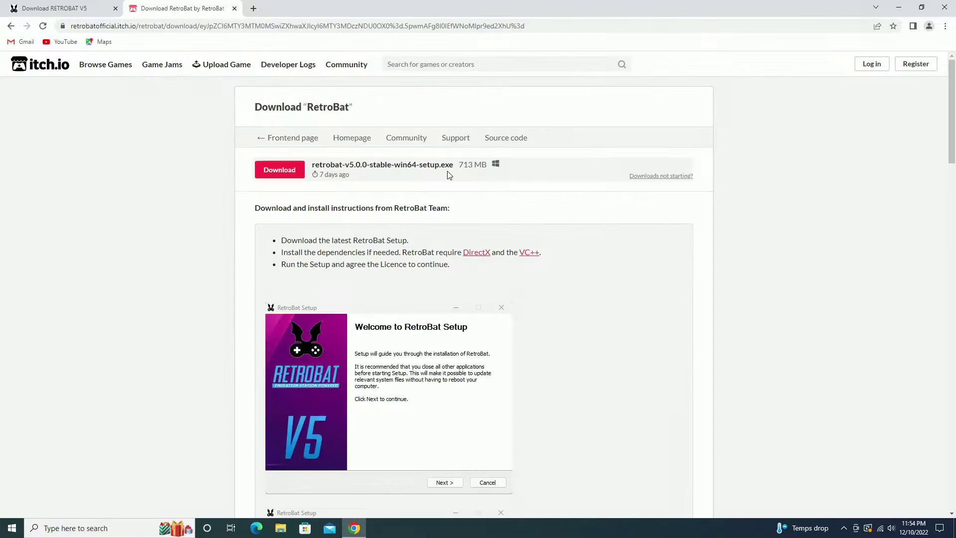
{"action": "left_click", "coordinate": [278, 175]}
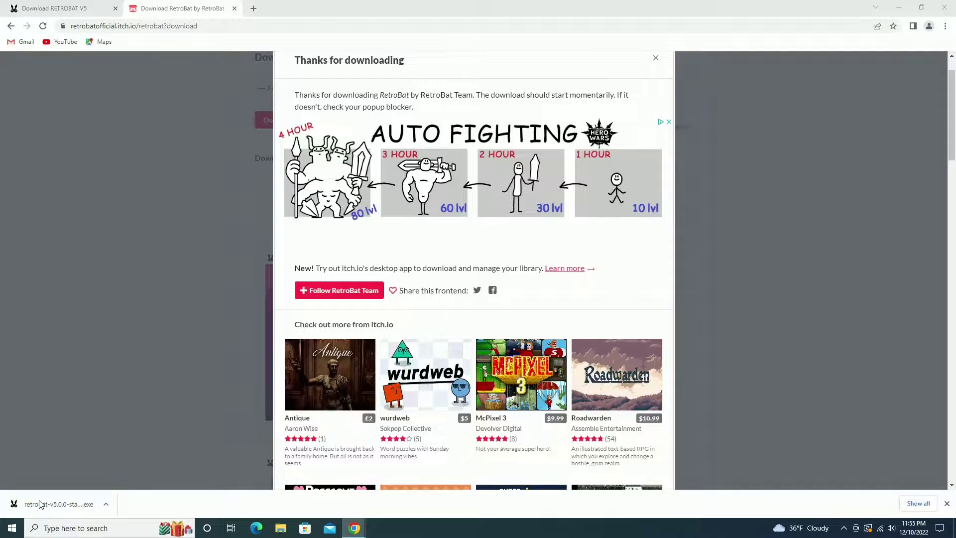
Step: Run the downloaded RetroBat installer despite the SmartScreen warning and complete the setup in English with a desktop shortcut
{"action": "left_click", "coordinate": [40, 504]}
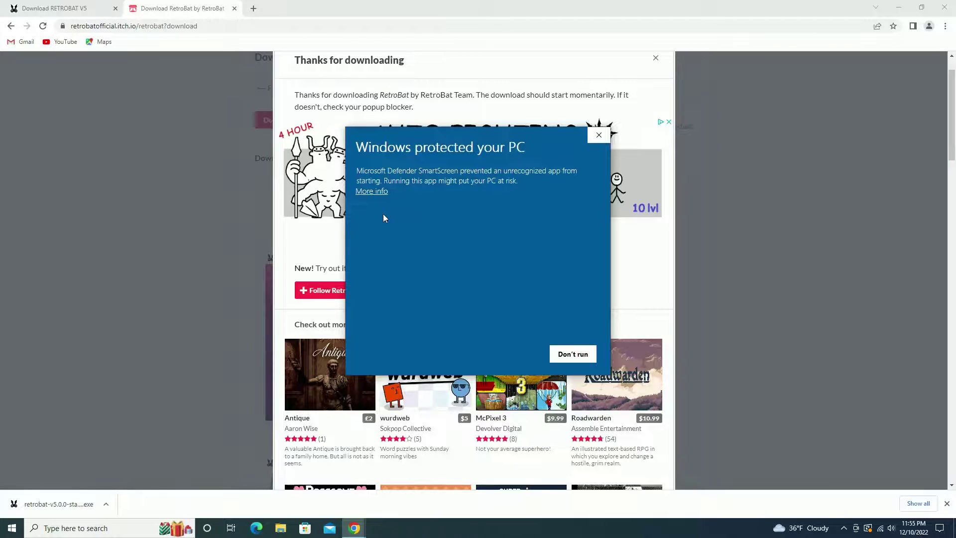
{"action": "left_click", "coordinate": [366, 195]}
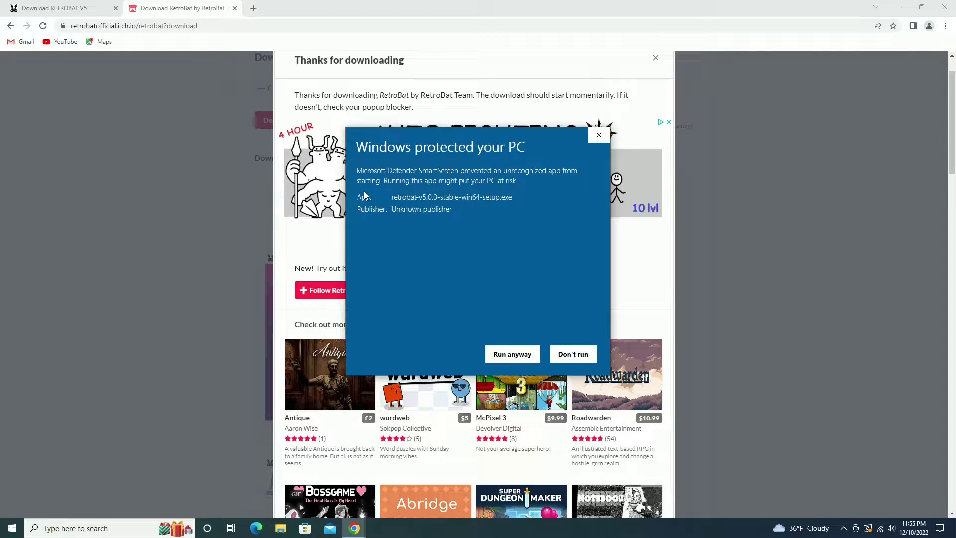
{"action": "left_click", "coordinate": [498, 355]}
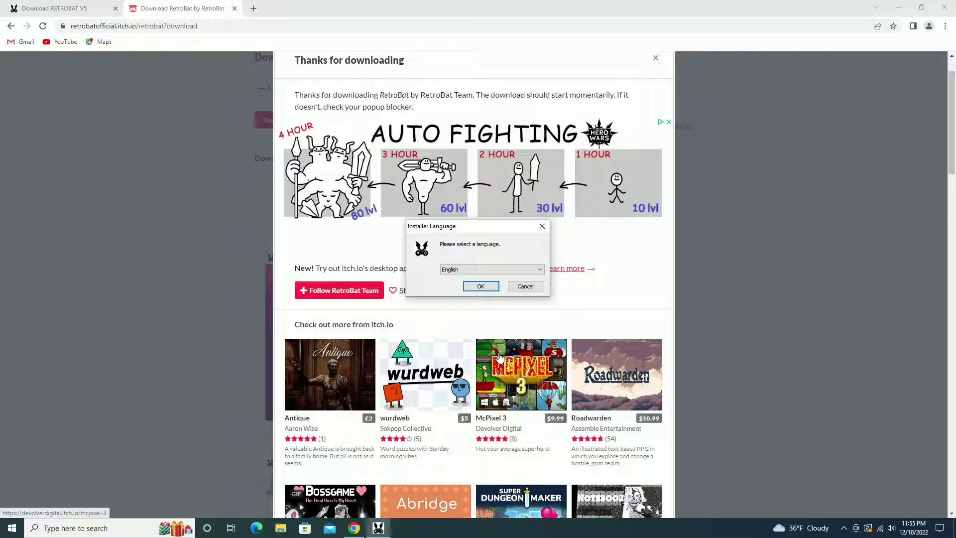
{"action": "left_click", "coordinate": [473, 288]}
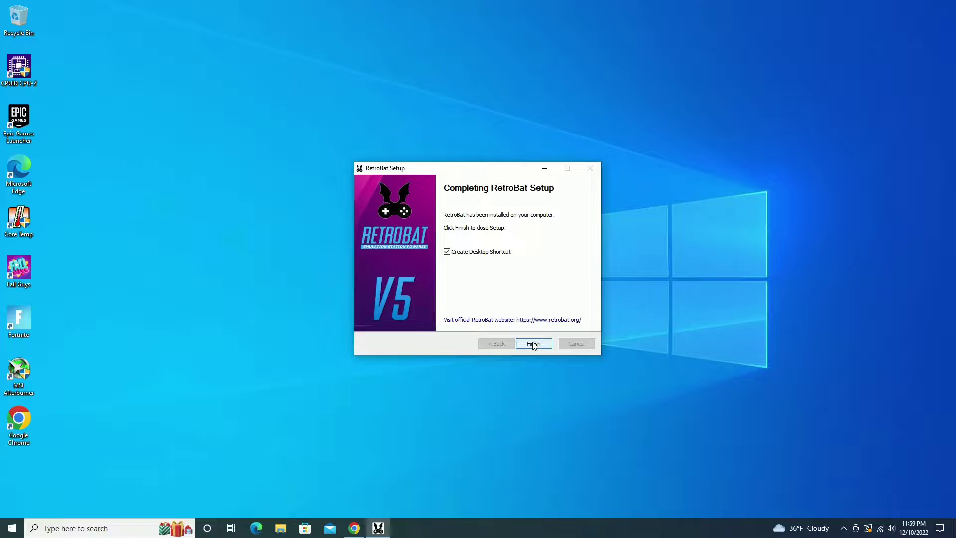
{"action": "left_click", "coordinate": [534, 344]}
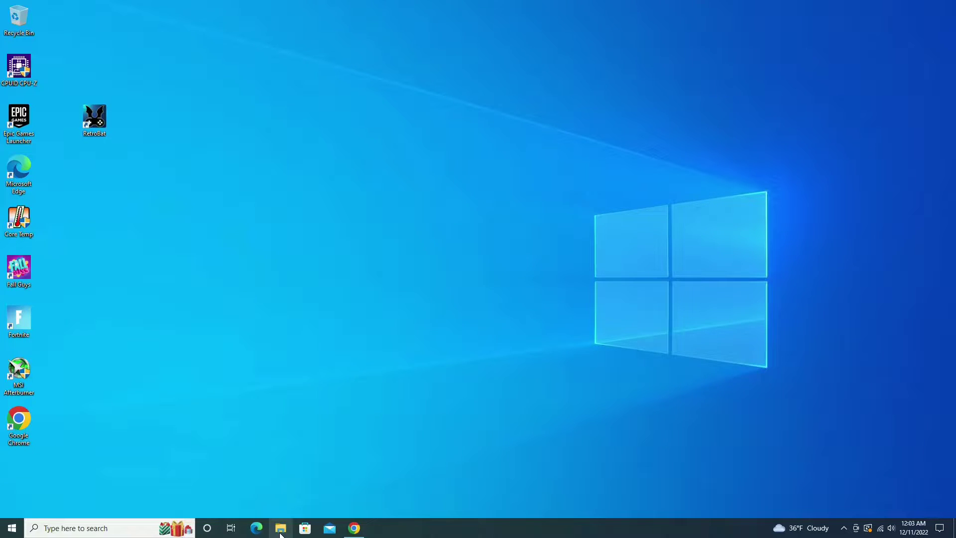
Step: Open the RetroBat folder on Local Disk (C:) in File Explorer
{"action": "left_click", "coordinate": [280, 530]}
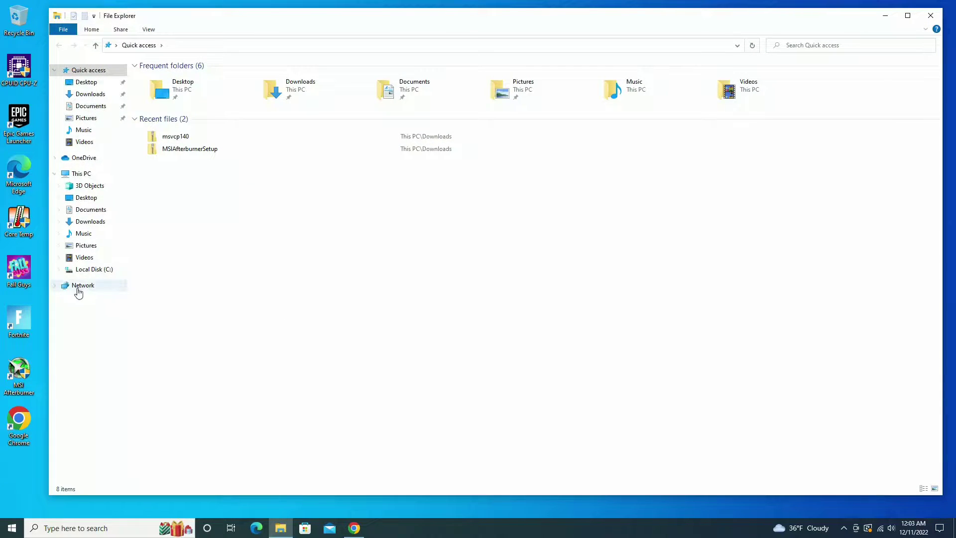
{"action": "left_click", "coordinate": [59, 270]}
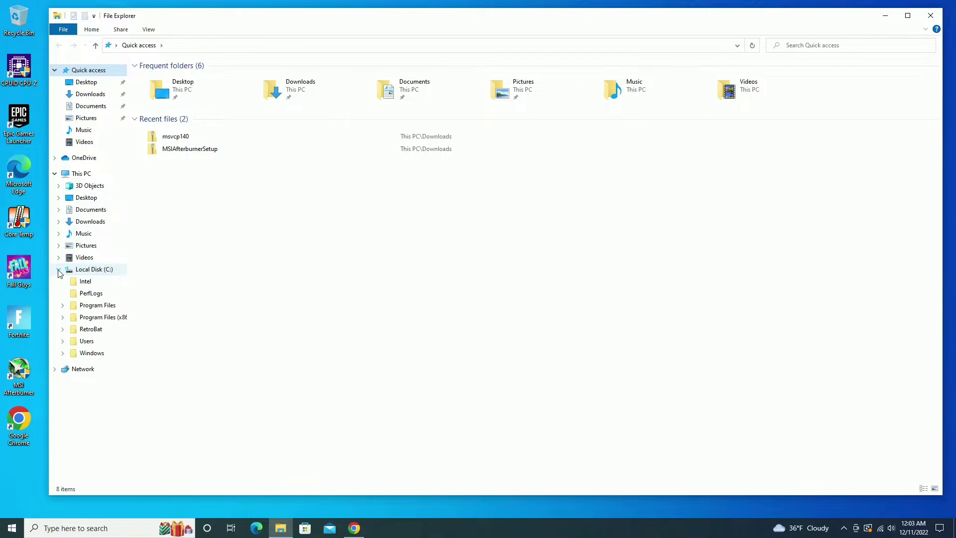
{"action": "left_click", "coordinate": [78, 330]}
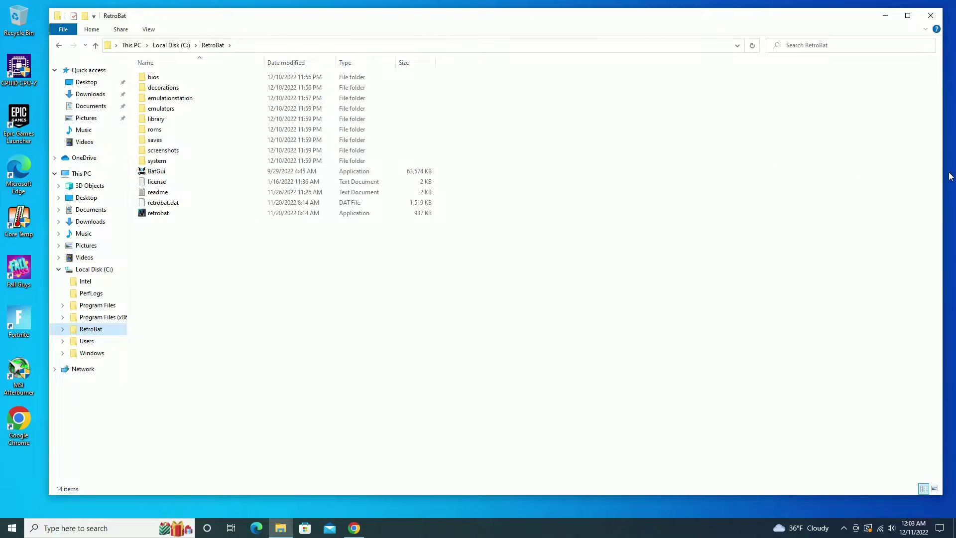
Step: Narrow the RetroBat folder window and arrange it side by side with the USB Drive (D:) window
{"action": "left_click_drag", "start_coordinate": [942, 171], "coordinate": [503, 157]}
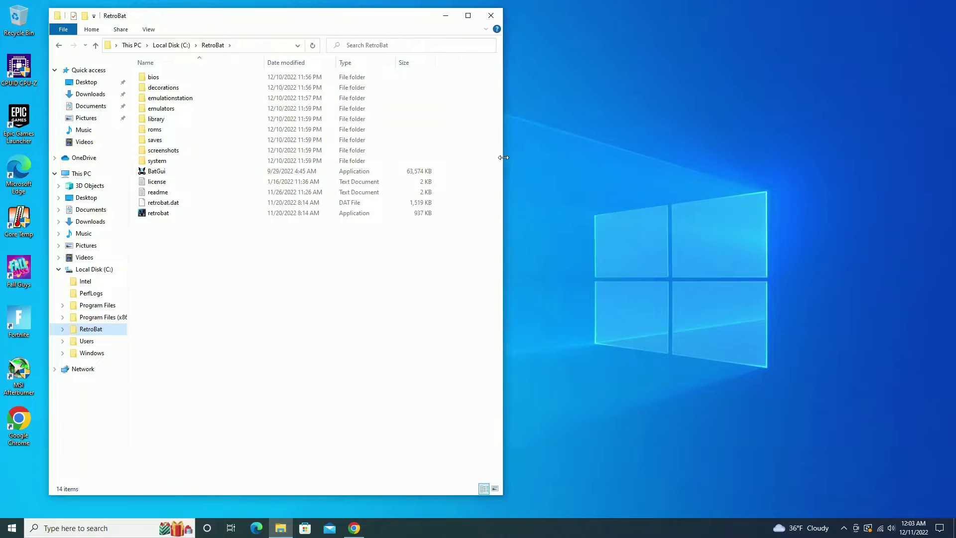
{"action": "left_click_drag", "start_coordinate": [318, 19], "coordinate": [292, 28]}
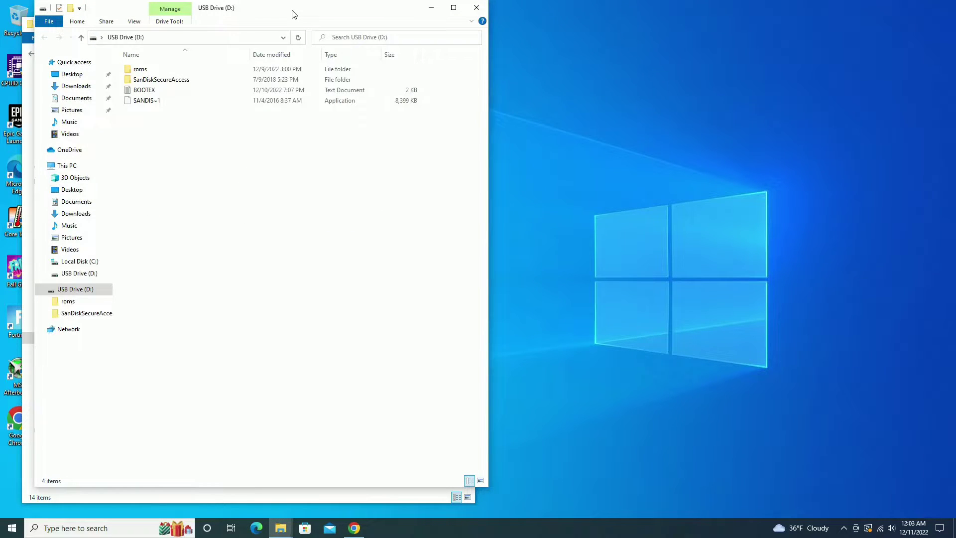
{"action": "left_click_drag", "start_coordinate": [293, 14], "coordinate": [705, 29]}
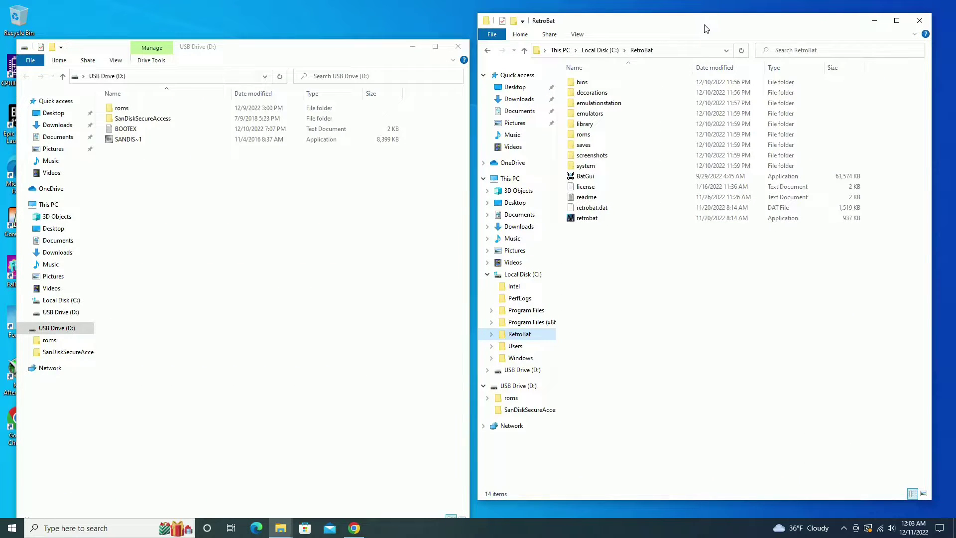
{"action": "left_click_drag", "start_coordinate": [288, 51], "coordinate": [290, 30]}
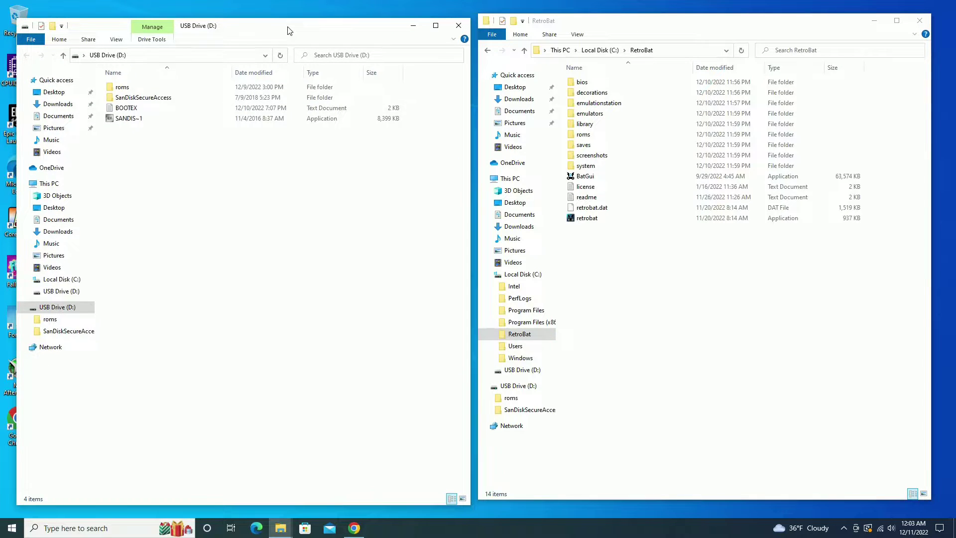
Step: Open the roms folder on the USB drive and the roms folder inside RetroBat, and find the megadrive system folder
{"action": "double_click", "coordinate": [122, 88]}
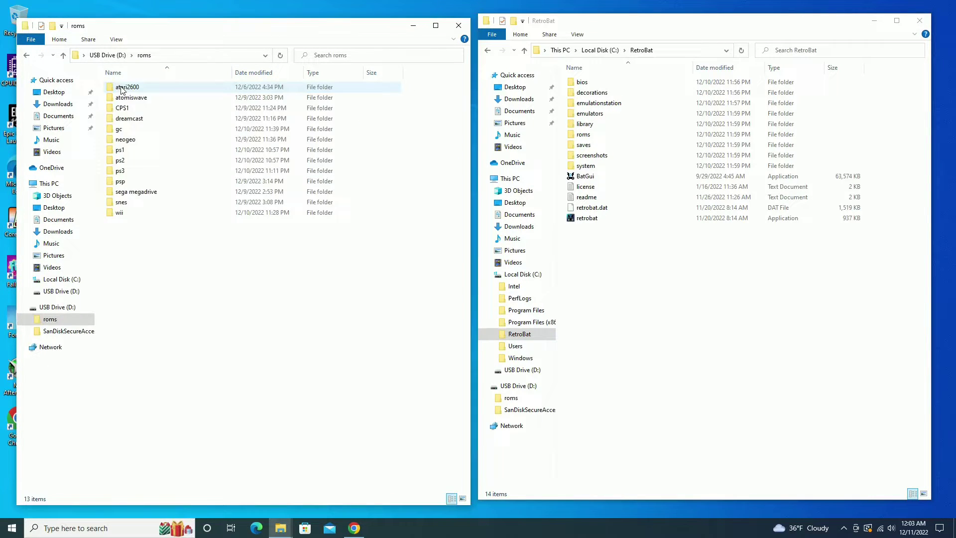
{"action": "double_click", "coordinate": [580, 135]}
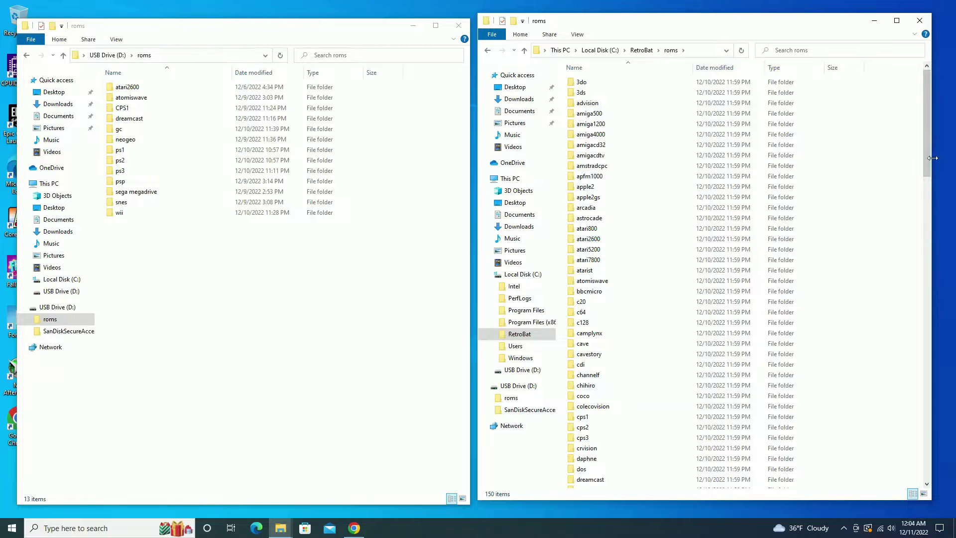
{"action": "left_click_drag", "start_coordinate": [927, 159], "coordinate": [916, 347]}
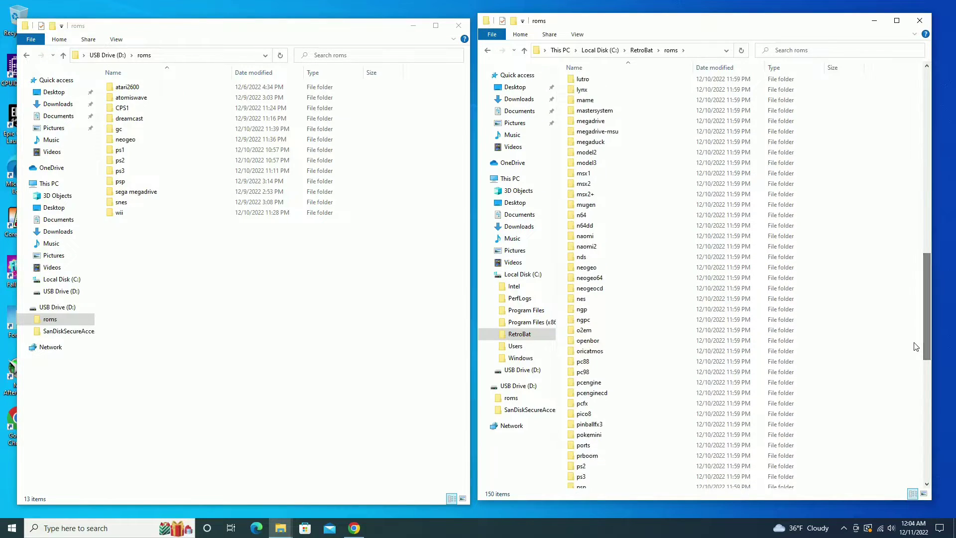
Step: Copy the Alien 3 and Aladdin games from the USB drive's sega megadrive folder into RetroBat's megadrive folder
{"action": "left_click", "coordinate": [589, 123]}
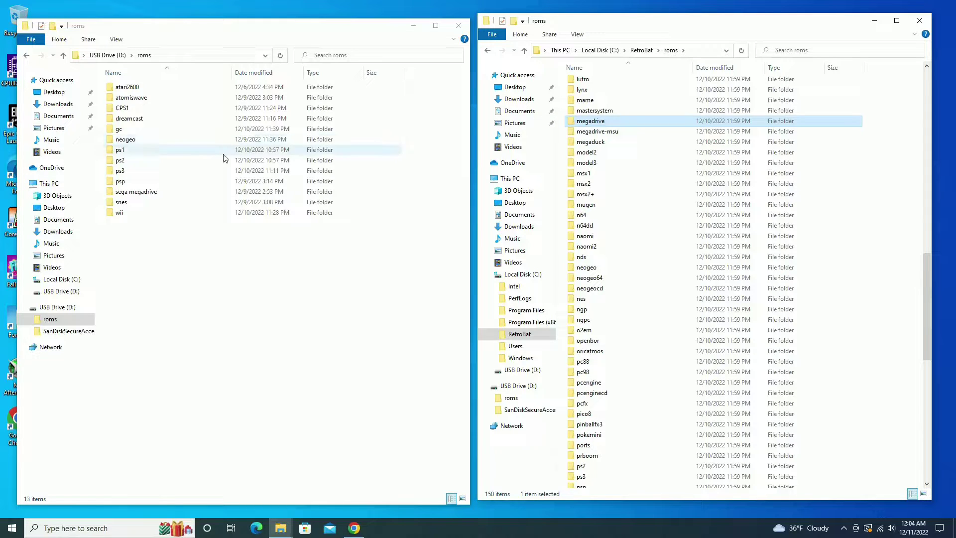
{"action": "double_click", "coordinate": [149, 193]}
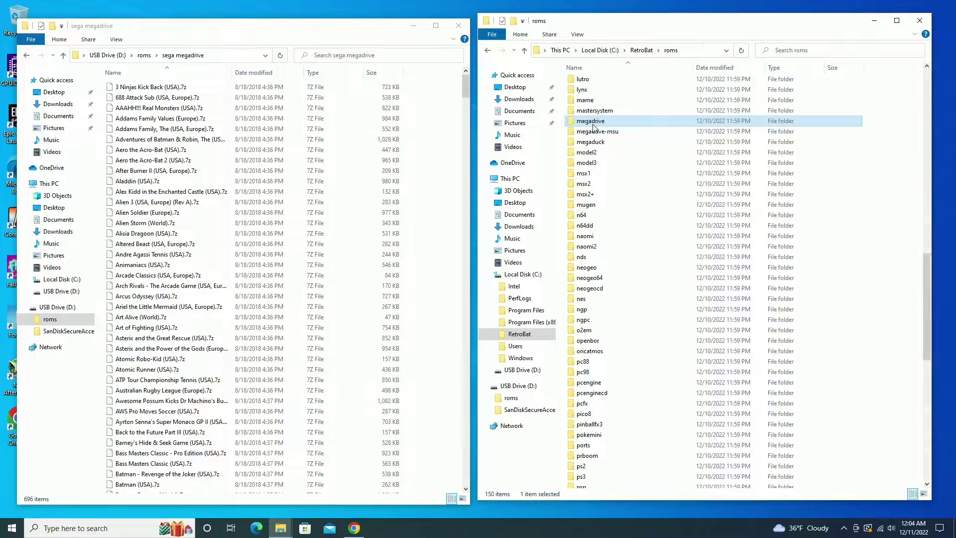
{"action": "double_click", "coordinate": [592, 124]}
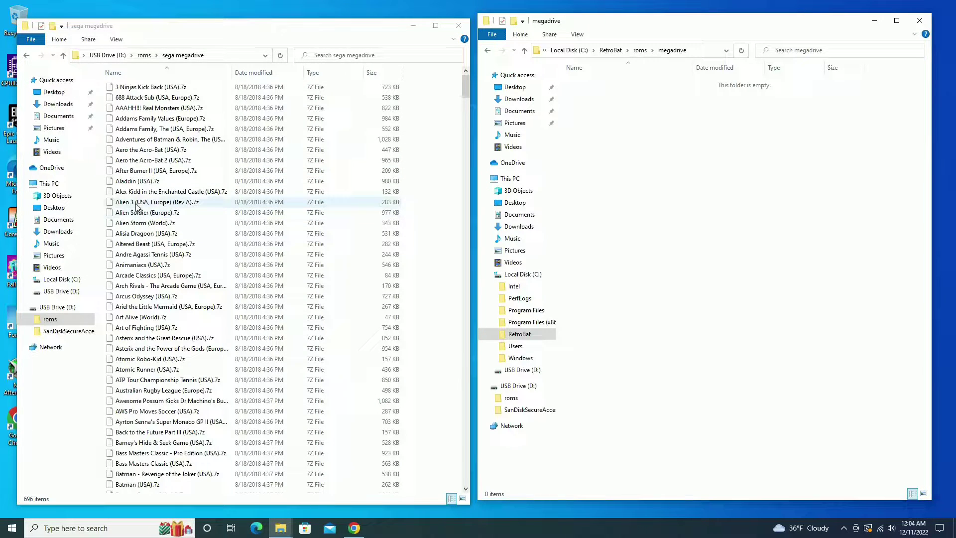
{"action": "left_click_drag", "start_coordinate": [140, 202], "coordinate": [676, 179]}
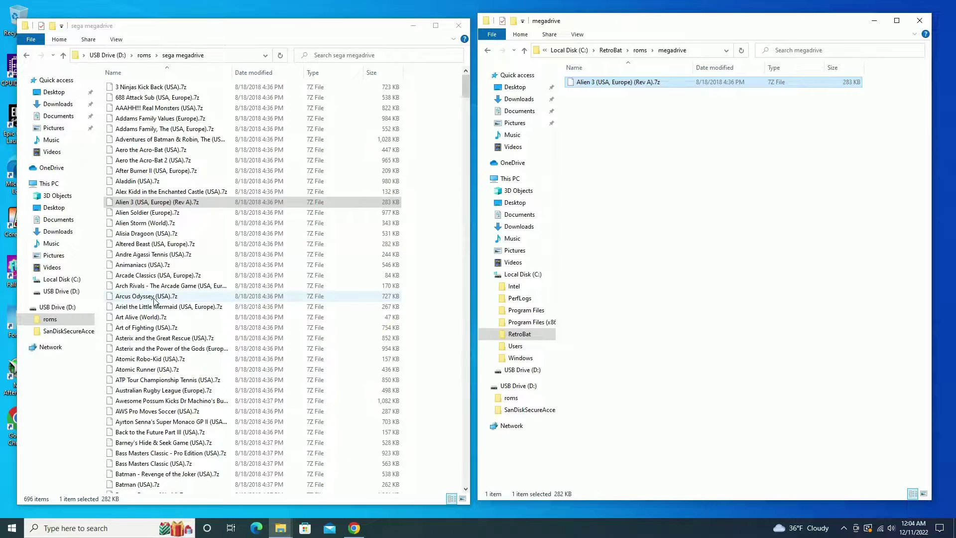
{"action": "left_click_drag", "start_coordinate": [152, 183], "coordinate": [696, 201]}
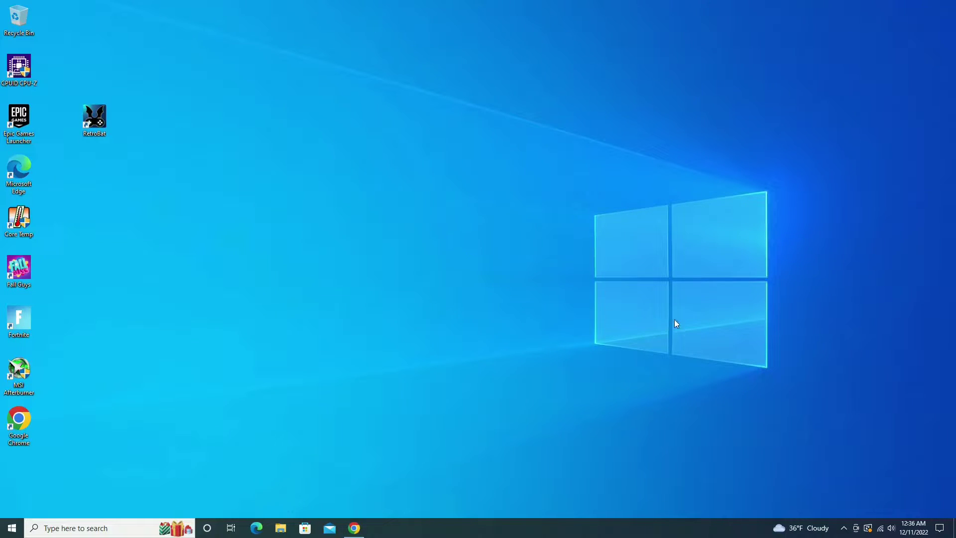
Step: Launch RetroBat and look through all its game systems and collections, ending back on Atari 2600
{"action": "double_click", "coordinate": [96, 128]}
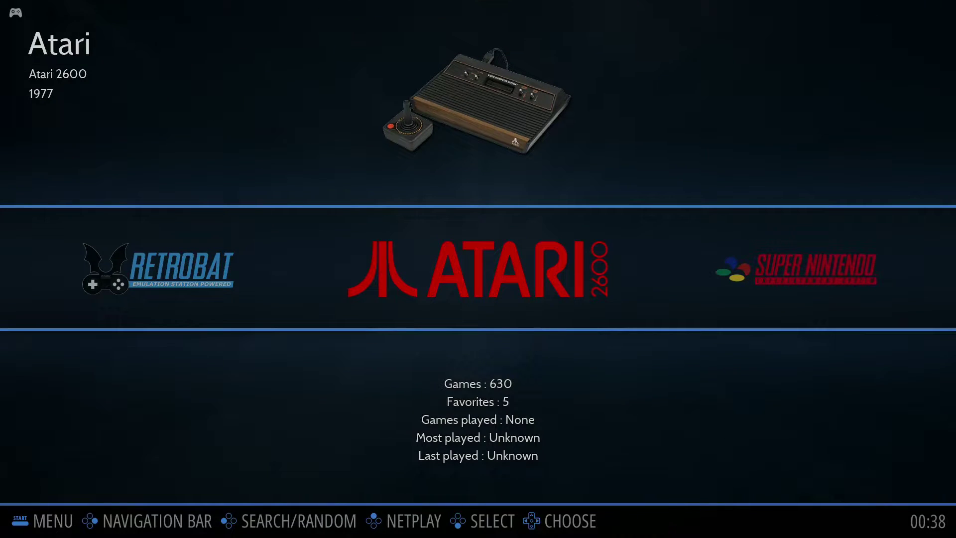
{"action": "key", "text": "Right"}
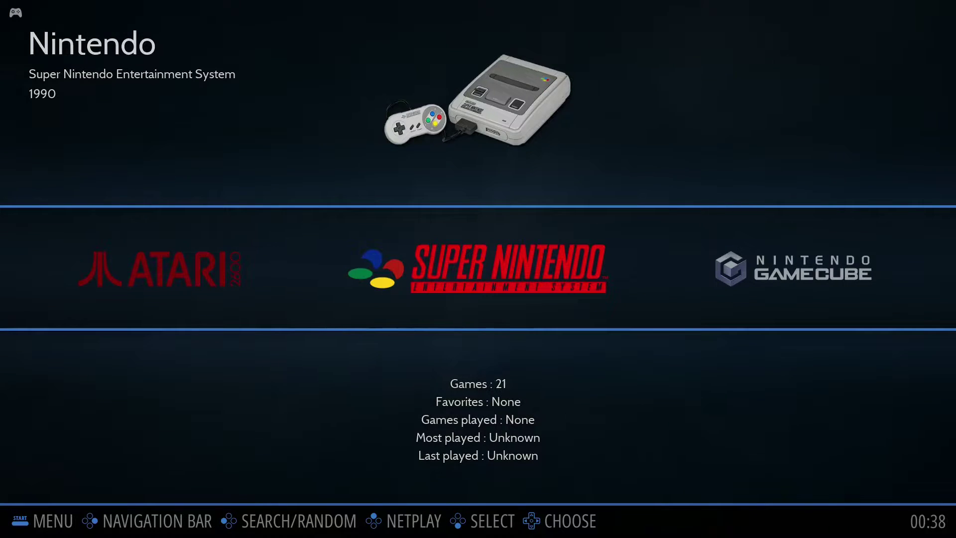
{"action": "key", "text": "Right"}
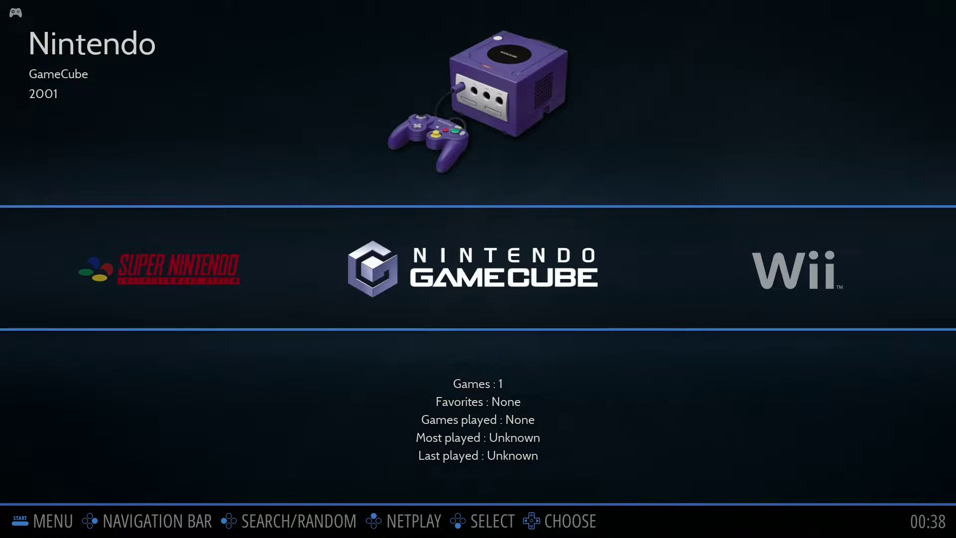
{"action": "key", "text": "Right"}
{"action": "key", "text": "Right"}
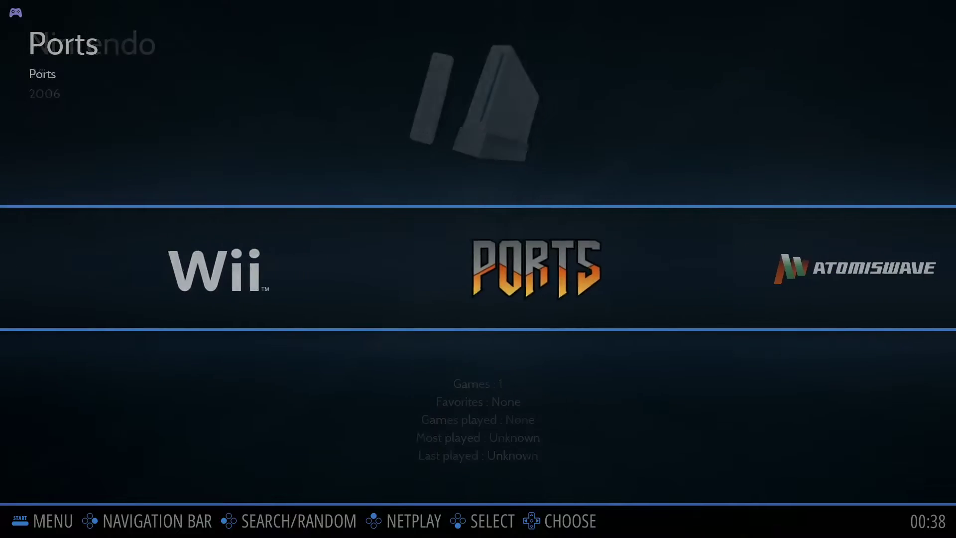
{"action": "key", "text": "Right"}
{"action": "key", "text": "Right"}
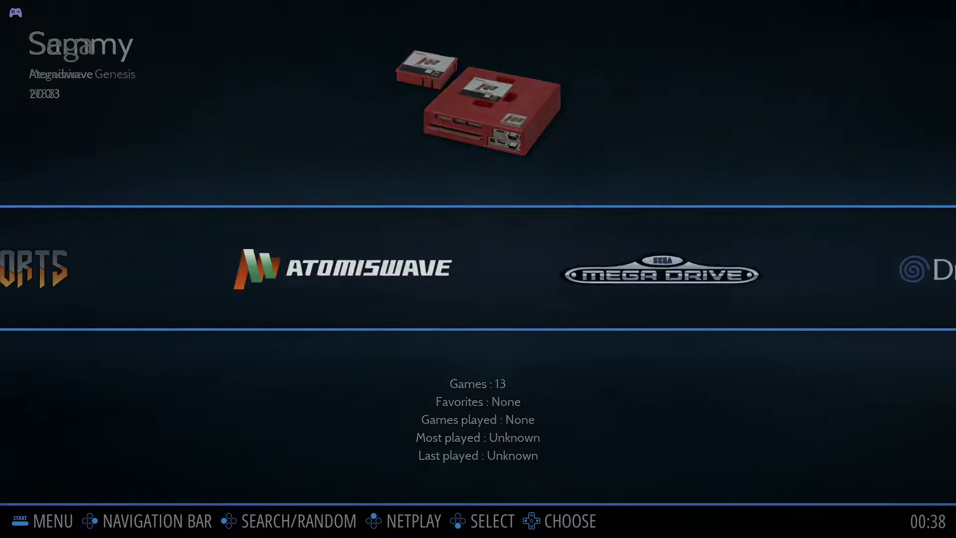
{"action": "key", "text": "Right"}
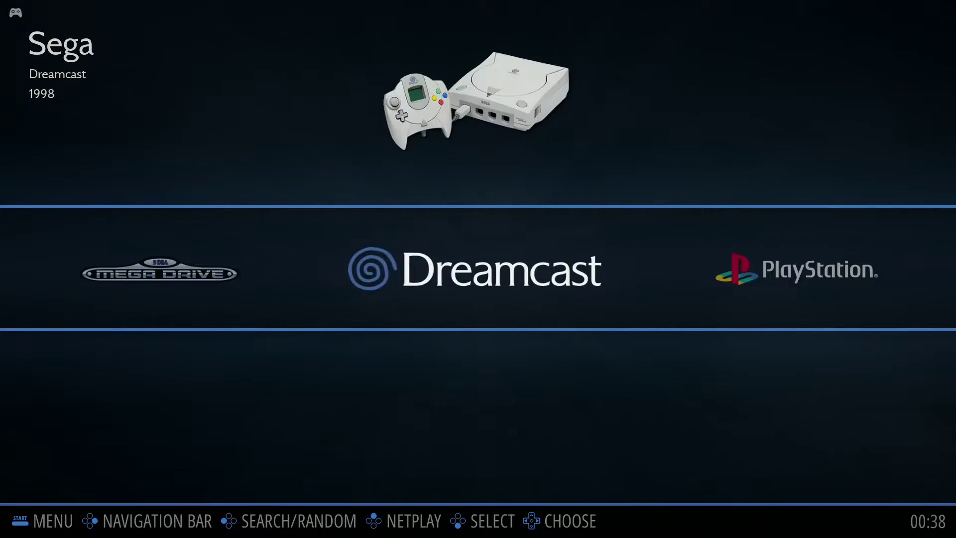
{"action": "key", "text": "Right"}
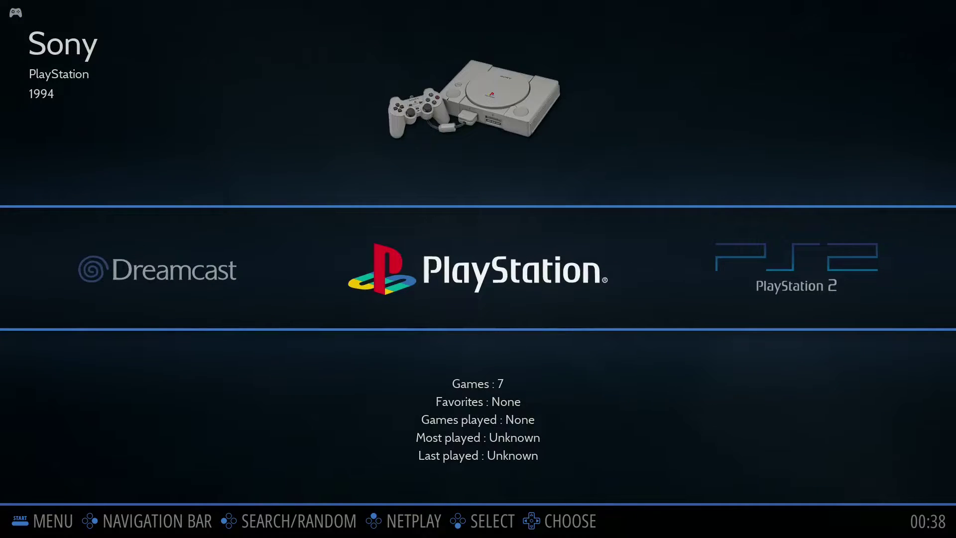
{"action": "key", "text": "Right"}
{"action": "key", "text": "Right"}
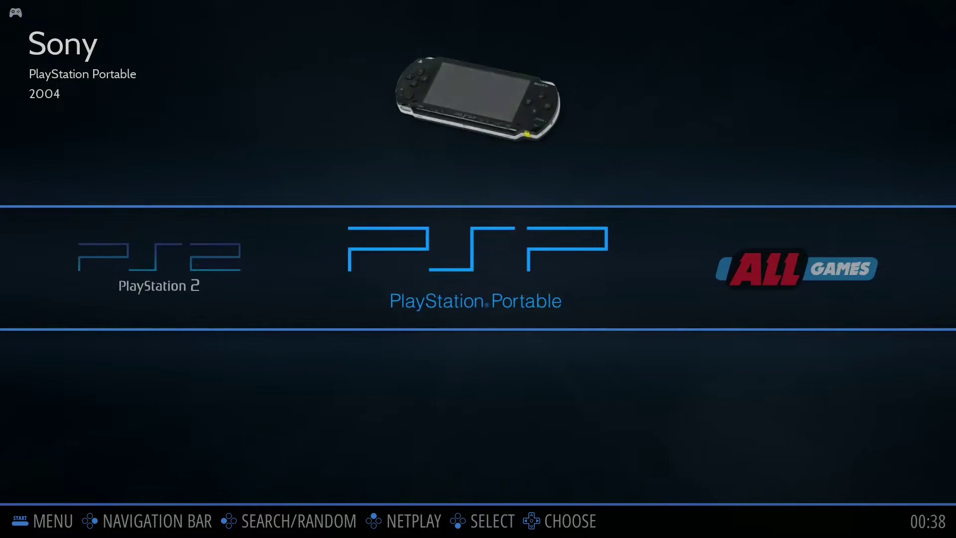
{"action": "key", "text": "Right"}
{"action": "key", "text": "Right"}
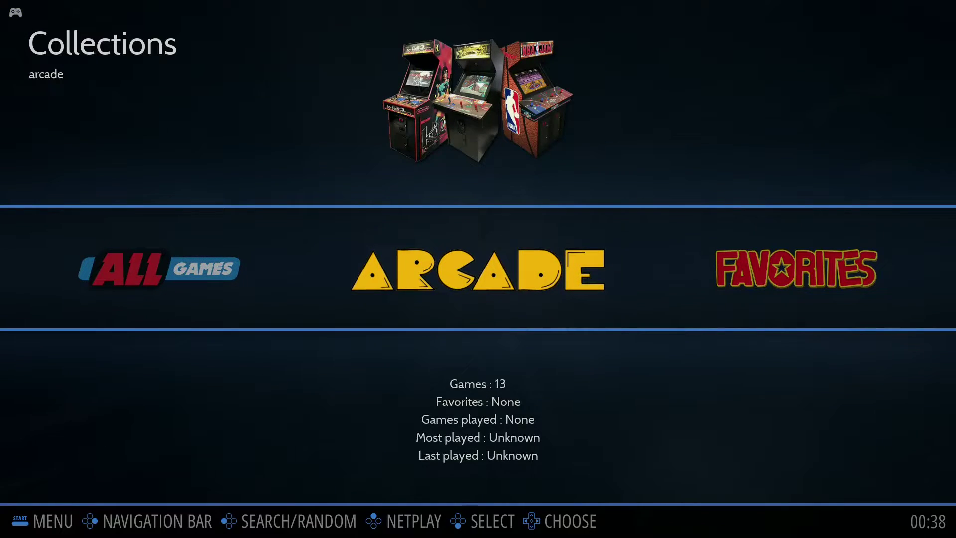
{"action": "key", "text": "Right"}
{"action": "key", "text": "Right"}
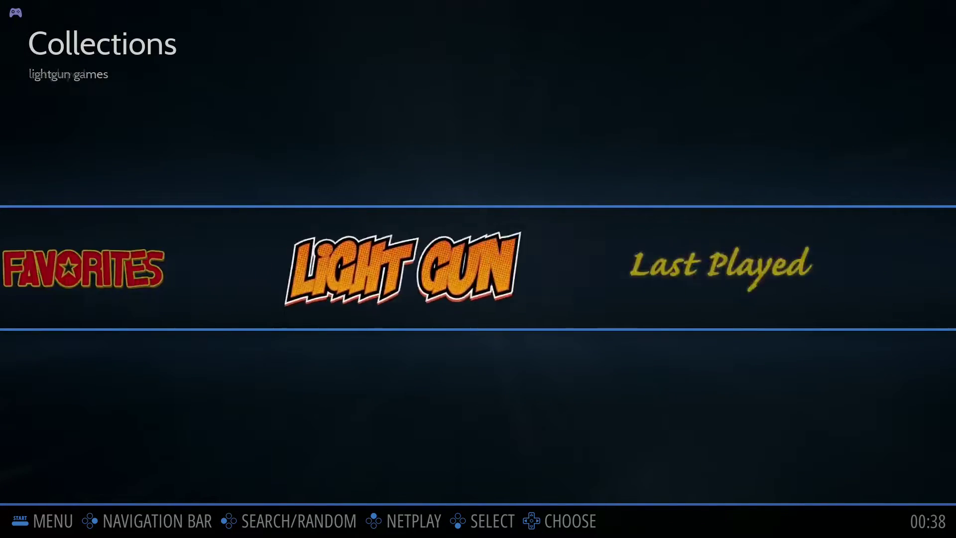
{"action": "key", "text": "Right"}
{"action": "key", "text": "Right"}
{"action": "key", "text": "Right"}
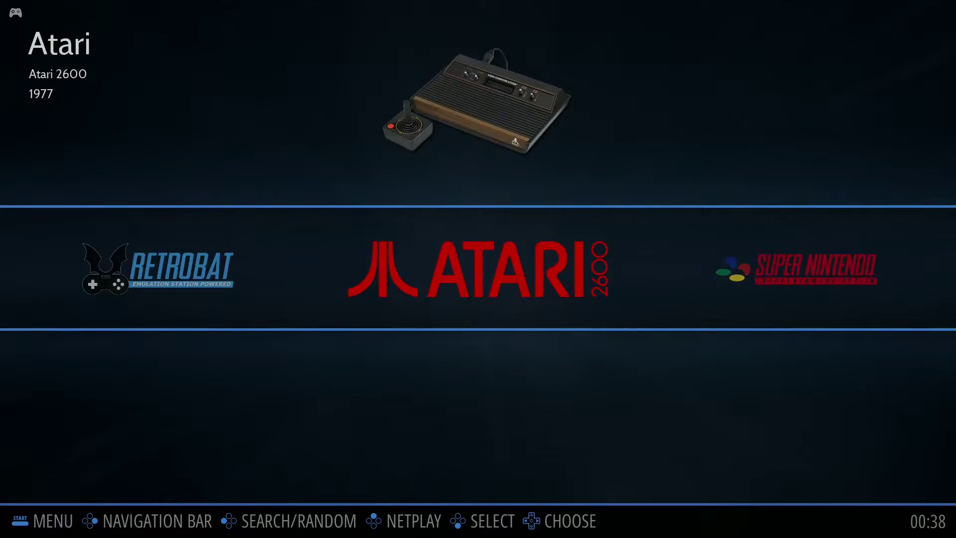
Step: Look through the Atari 2600 game list, return to the system view and go to Super Nintendo
{"action": "key", "text": "Return"}
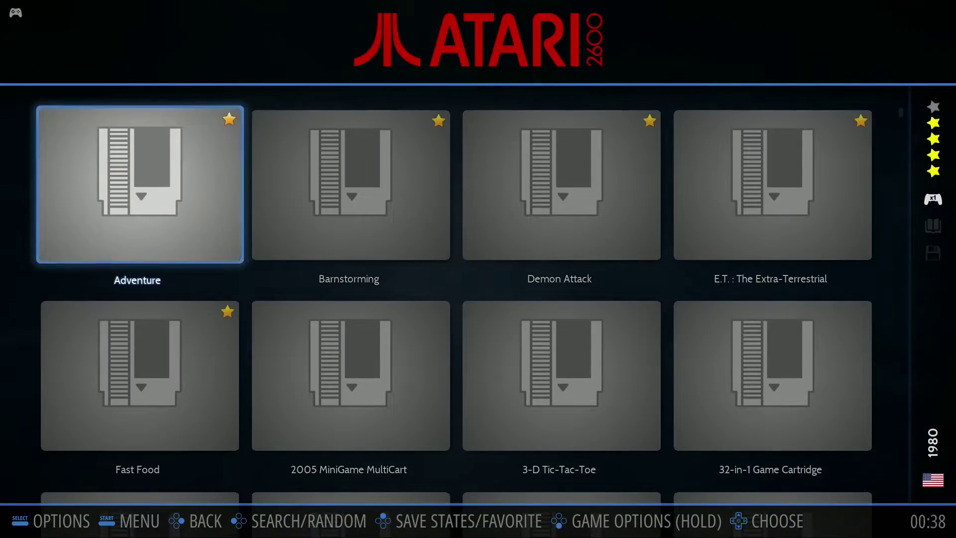
{"action": "key", "text": "Down"}
{"action": "key", "text": "Down"}
{"action": "key", "text": "Down"}
{"action": "key", "text": "Down"}
{"action": "key", "text": "Down"}
{"action": "key", "text": "Down"}
{"action": "key", "text": "Escape"}
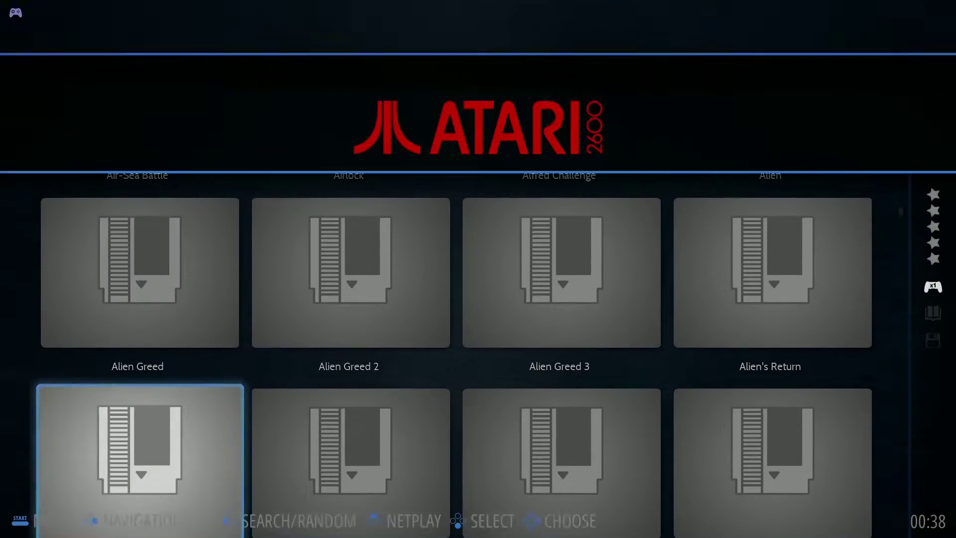
{"action": "key", "text": "Right"}
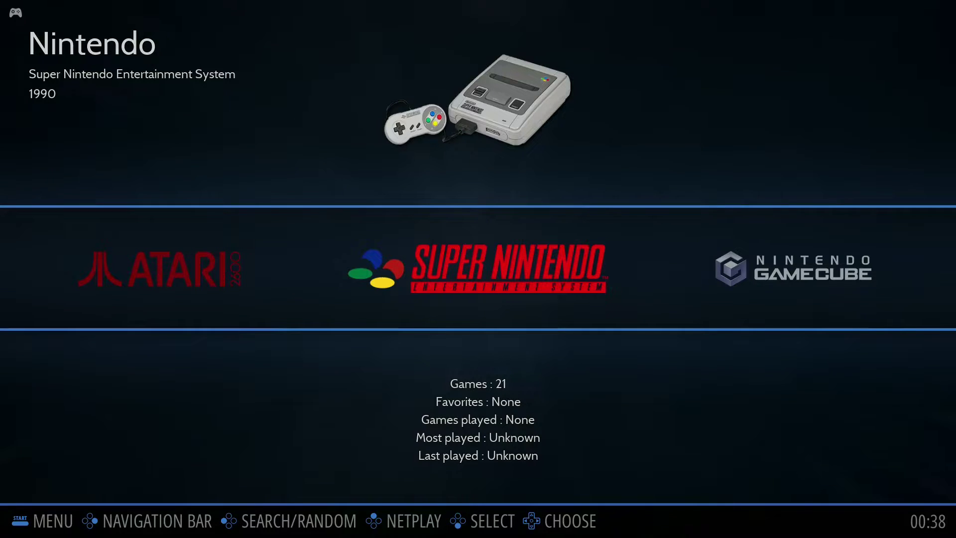
Step: Open the scraper settings and review the source and filter options
{"action": "key", "text": "F1"}
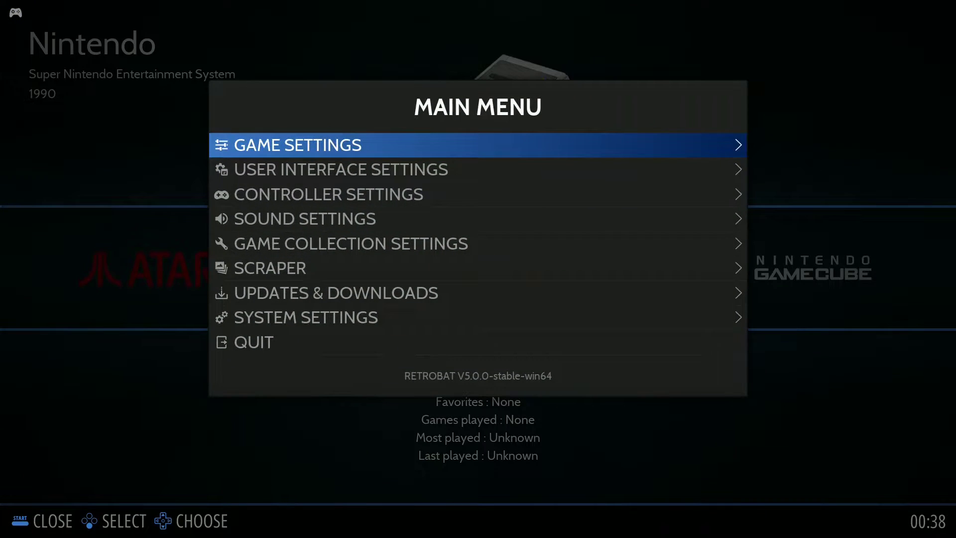
{"action": "key", "text": "Up"}
{"action": "key", "text": "Up"}
{"action": "key", "text": "Up"}
{"action": "key", "text": "Up"}
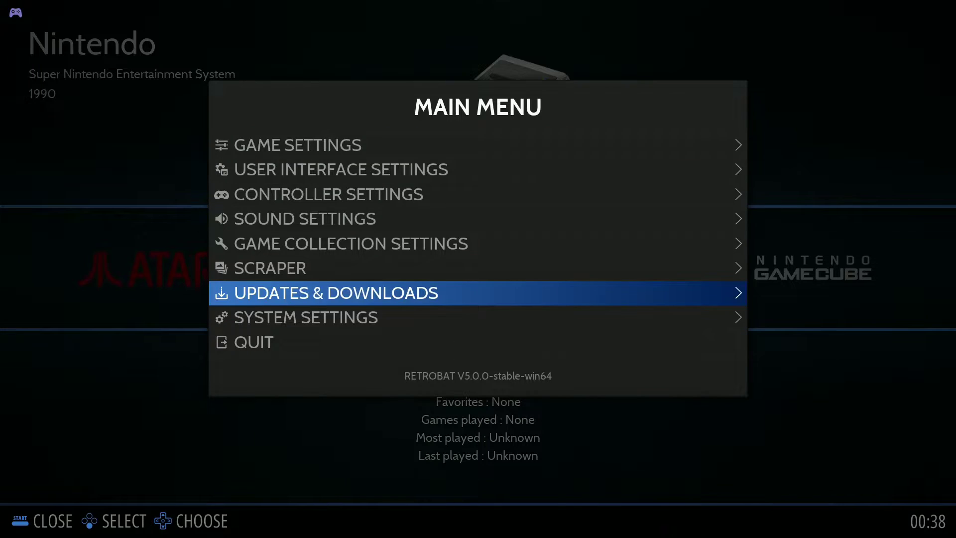
{"action": "key", "text": "Return"}
{"action": "key", "text": "Down"}
{"action": "key", "text": "Down"}
{"action": "key", "text": "Down"}
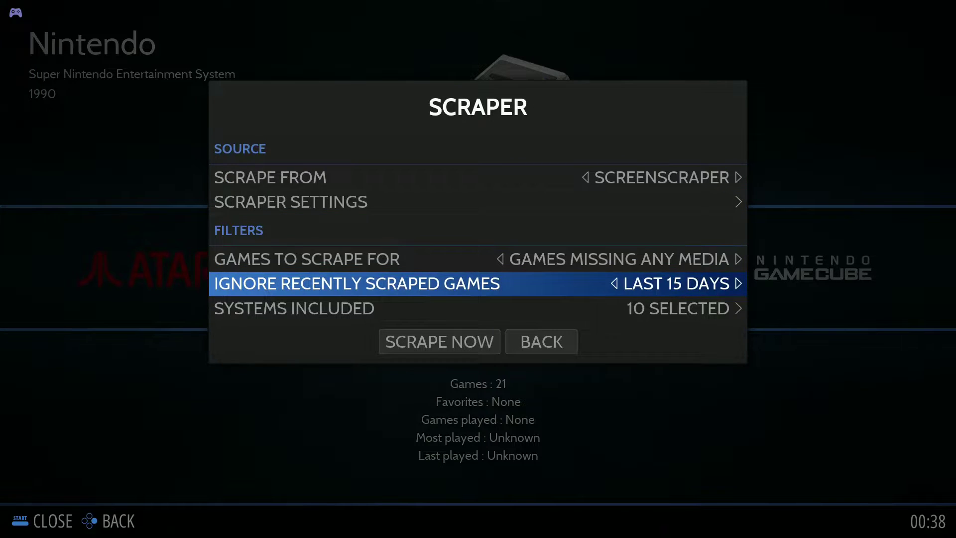
{"action": "key", "text": "Up"}
{"action": "key", "text": "Up"}
{"action": "key", "text": "Up"}
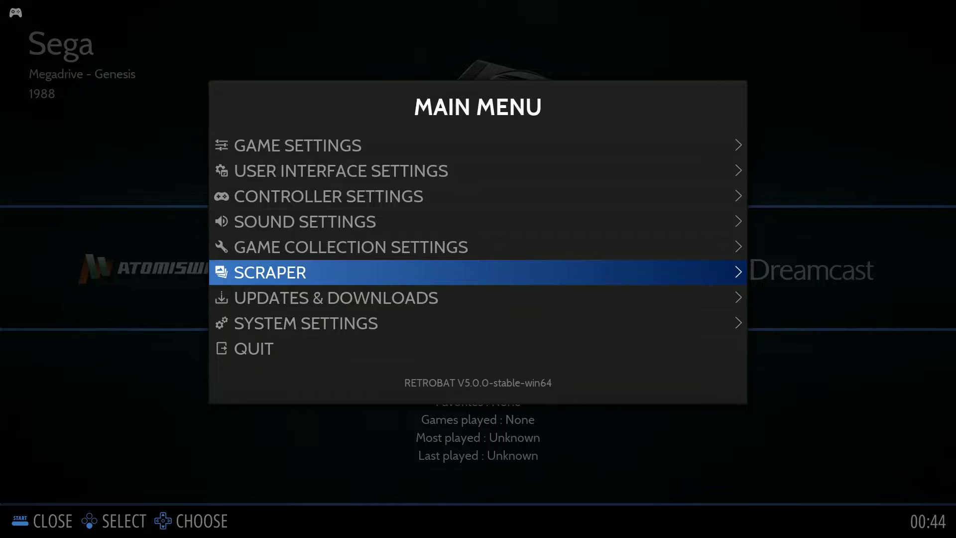
Step: Return to the Sega Mega Drive system and open its game list
{"action": "key", "text": "Up"}
{"action": "key", "text": "Up"}
{"action": "key", "text": "Up"}
{"action": "key", "text": "Up"}
{"action": "key", "text": "Up"}
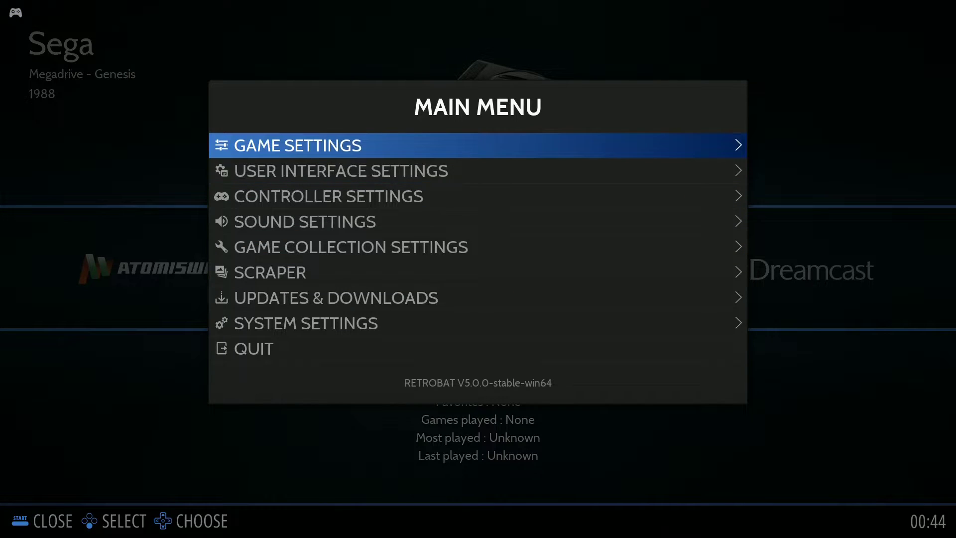
{"action": "key", "text": "Return"}
{"action": "key", "text": "Return"}
{"action": "key", "text": "Return"}
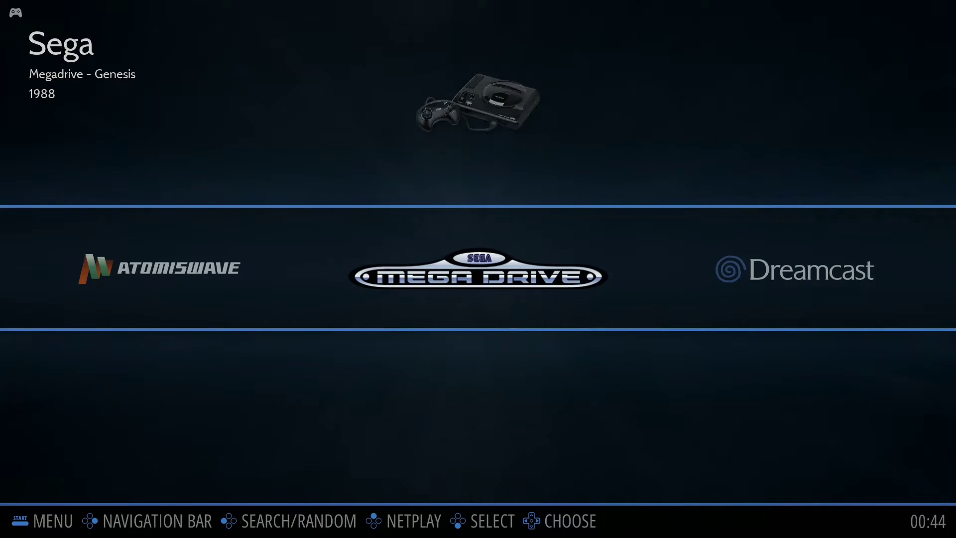
{"action": "key", "text": "Return"}
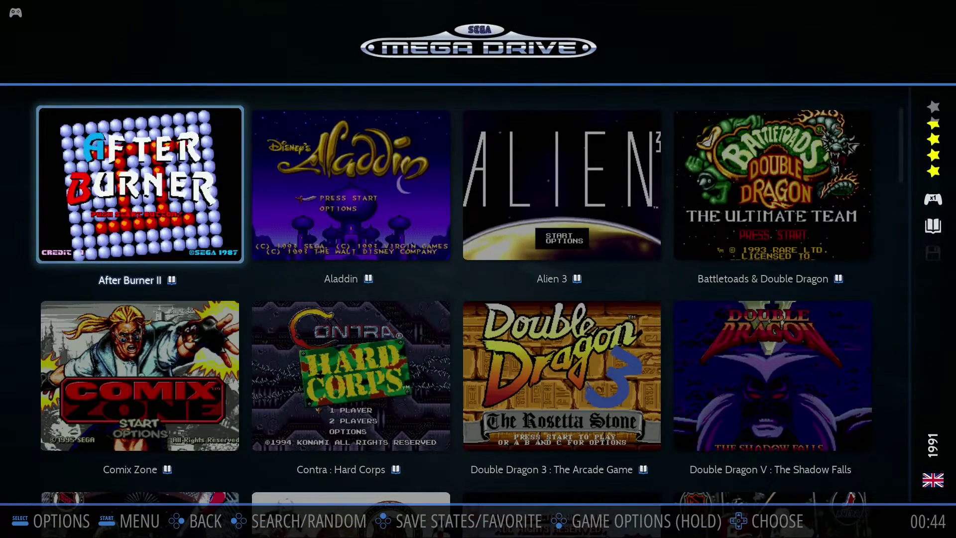
Step: Check the artwork and video previews of Mega Drive games such as Aladdin and Contra: Hard Corps, then return to the system view
{"action": "key", "text": "Right"}
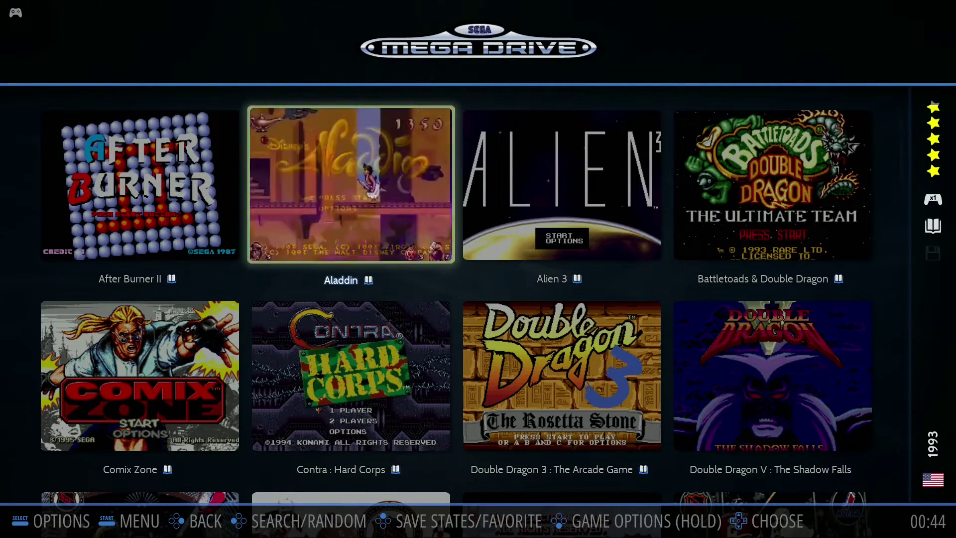
{"action": "key", "text": "Down"}
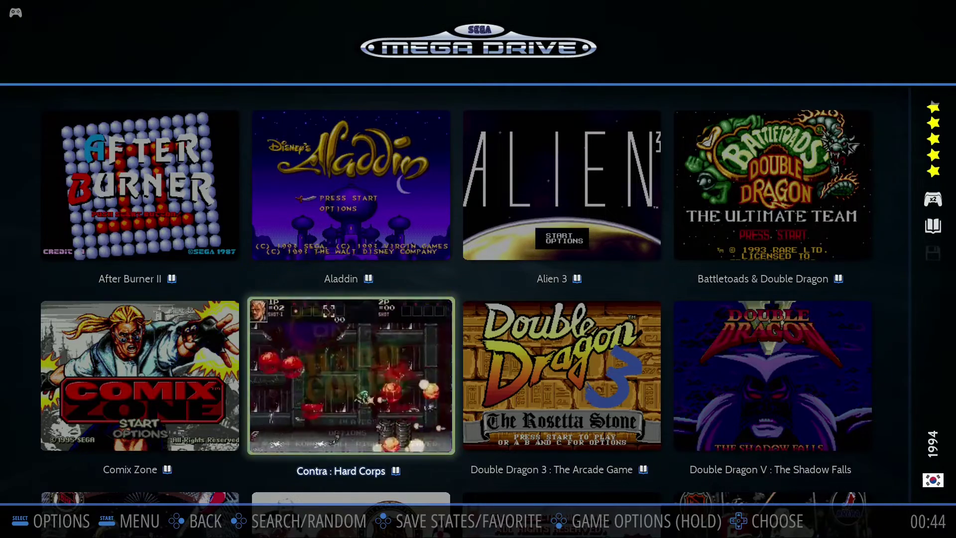
{"action": "key", "text": "Left"}
{"action": "key", "text": "Right"}
{"action": "key", "text": "Right"}
{"action": "key", "text": "Right"}
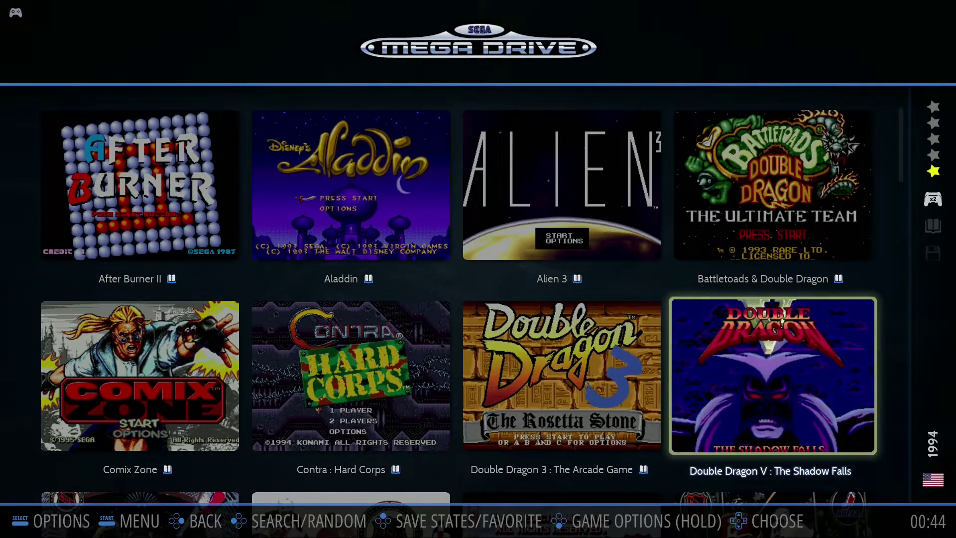
{"action": "key", "text": "Left"}
{"action": "key", "text": "Left"}
{"action": "key", "text": "Escape"}
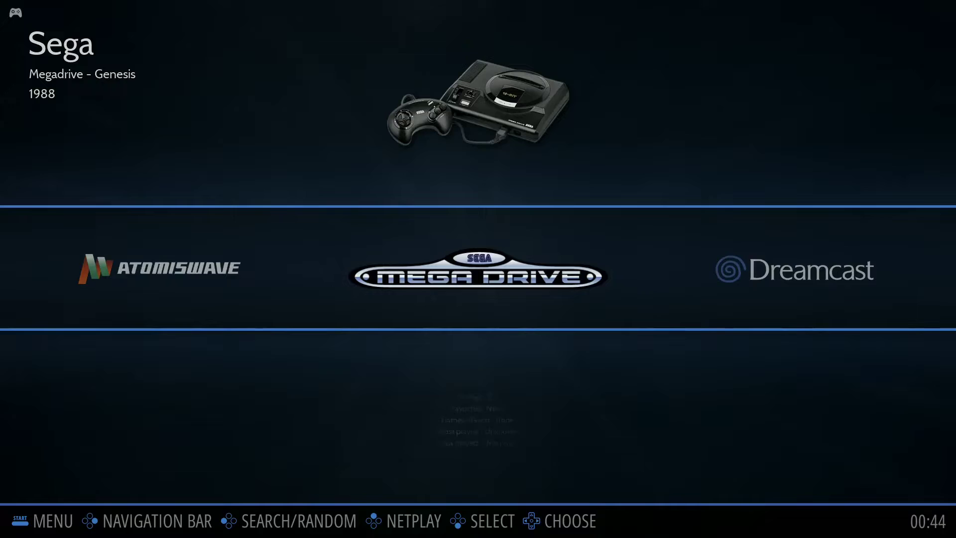
Step: Open the themes downloader within the updates and downloads settings
{"action": "key", "text": "F1"}
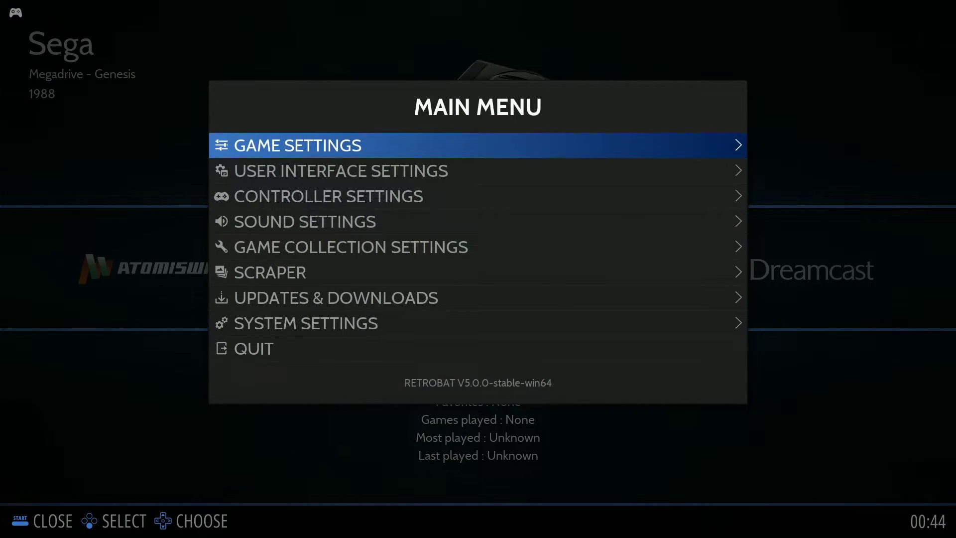
{"action": "key", "text": "Up"}
{"action": "key", "text": "Up"}
{"action": "key", "text": "Up"}
{"action": "key", "text": "Return"}
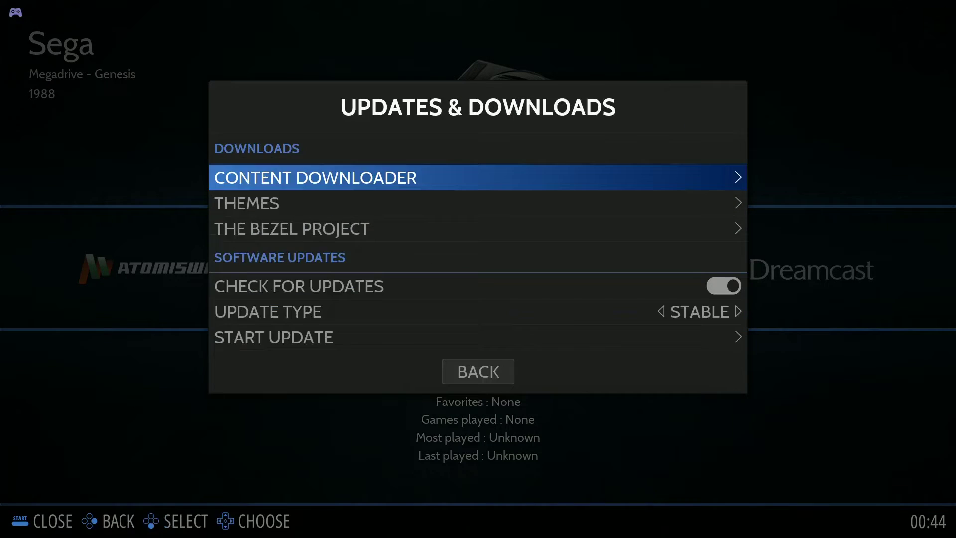
{"action": "key", "text": "Down"}
{"action": "key", "text": "Return"}
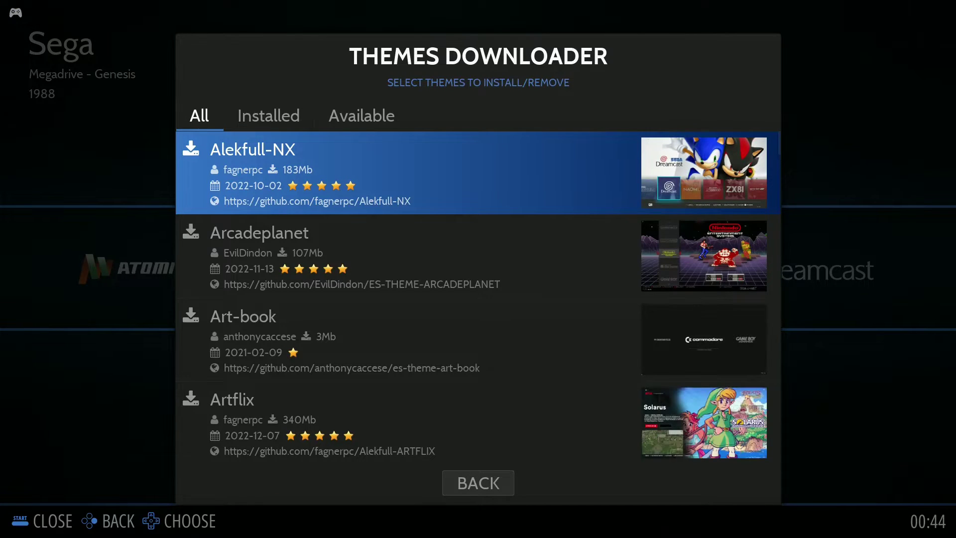
Step: Install the Alekfull-NX theme, glance at further themes in the list, and leave the downloader
{"action": "key", "text": "Down"}
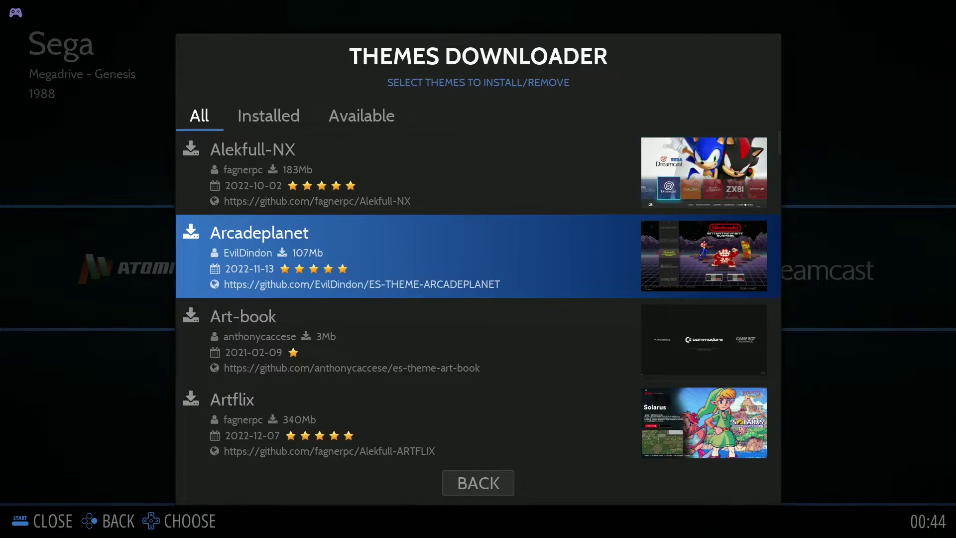
{"action": "key", "text": "Down"}
{"action": "key", "text": "Up"}
{"action": "key", "text": "Up"}
{"action": "key", "text": "Return"}
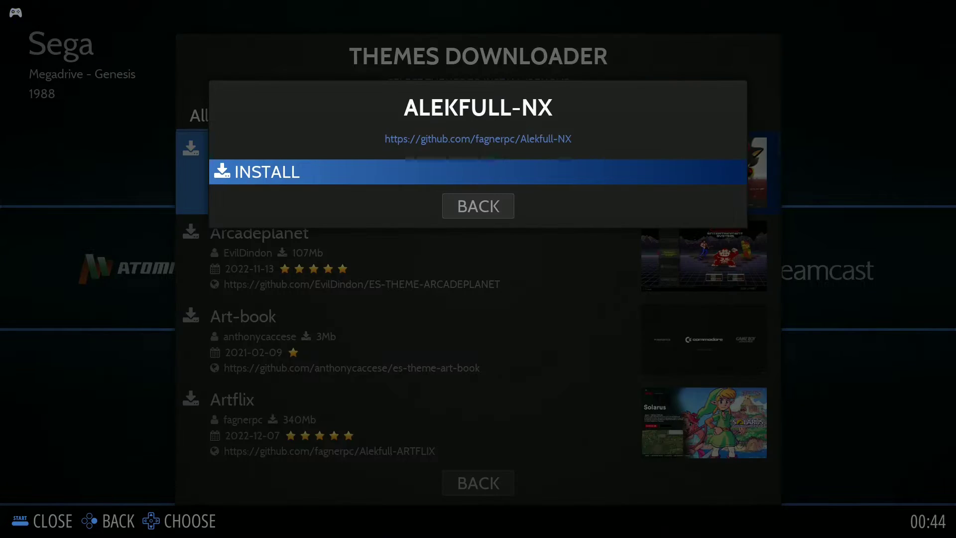
{"action": "key", "text": "Return"}
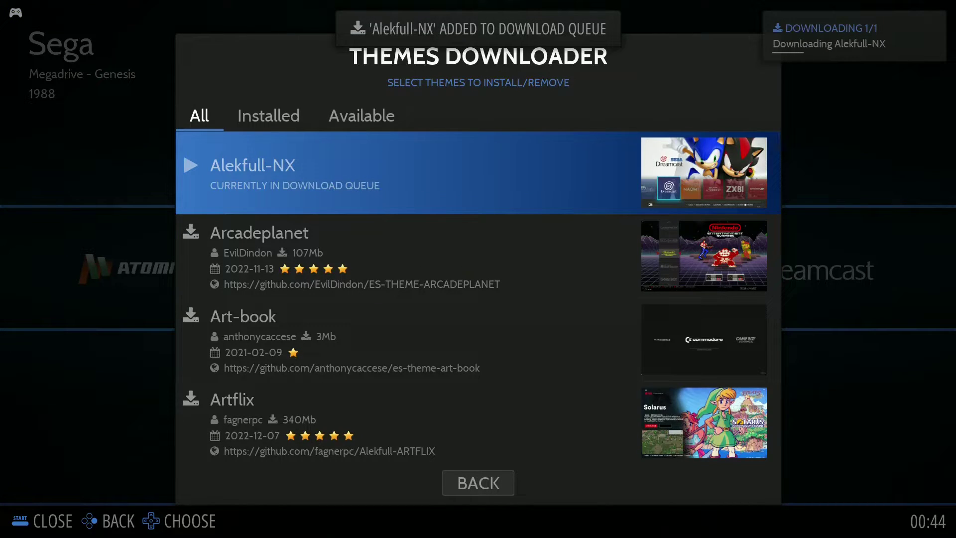
{"action": "key", "text": "Page_Down"}
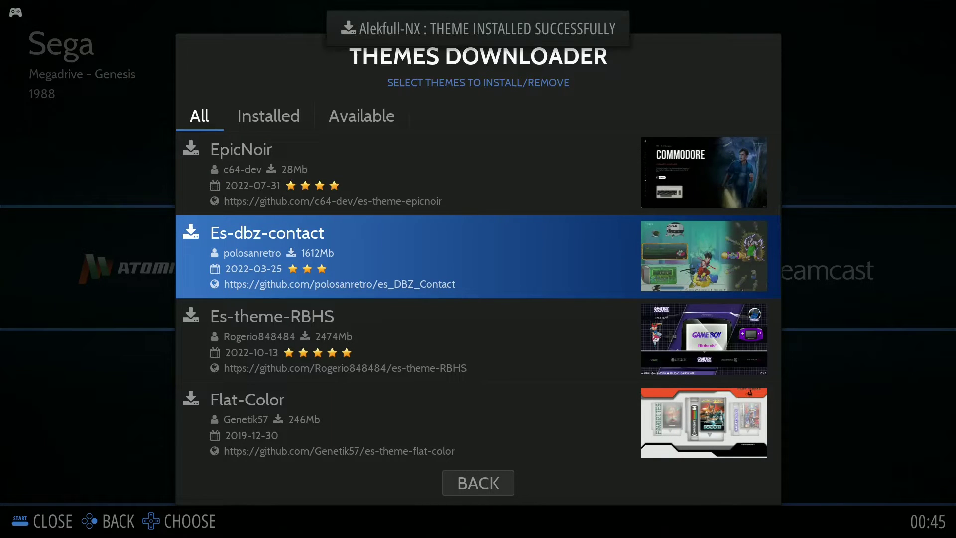
{"action": "key", "text": "Escape"}
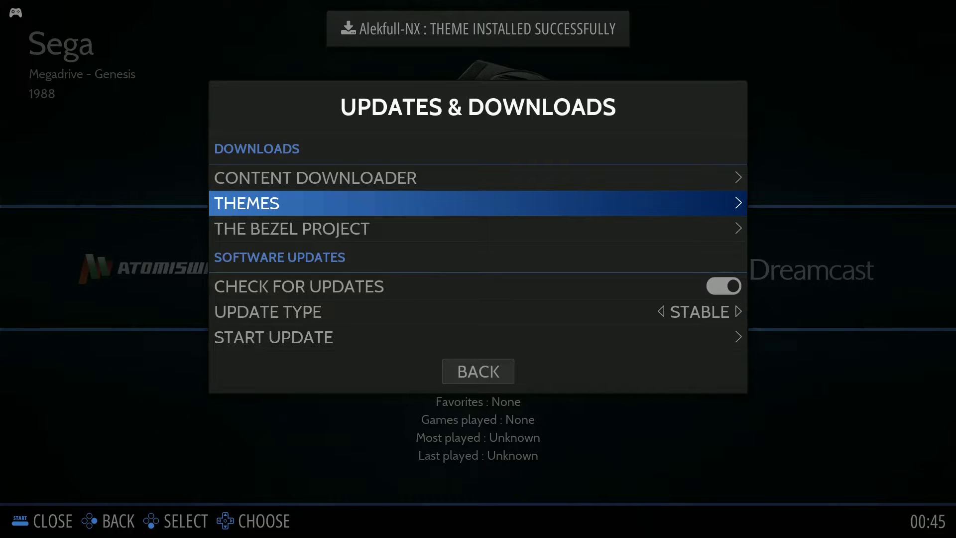
{"action": "key", "text": "Escape"}
Step: Set the theme set to Alekfull-NX in the user interface settings and return to the system view
{"action": "key", "text": "Up"}
{"action": "key", "text": "Up"}
{"action": "key", "text": "Up"}
{"action": "key", "text": "Up"}
{"action": "key", "text": "Up"}
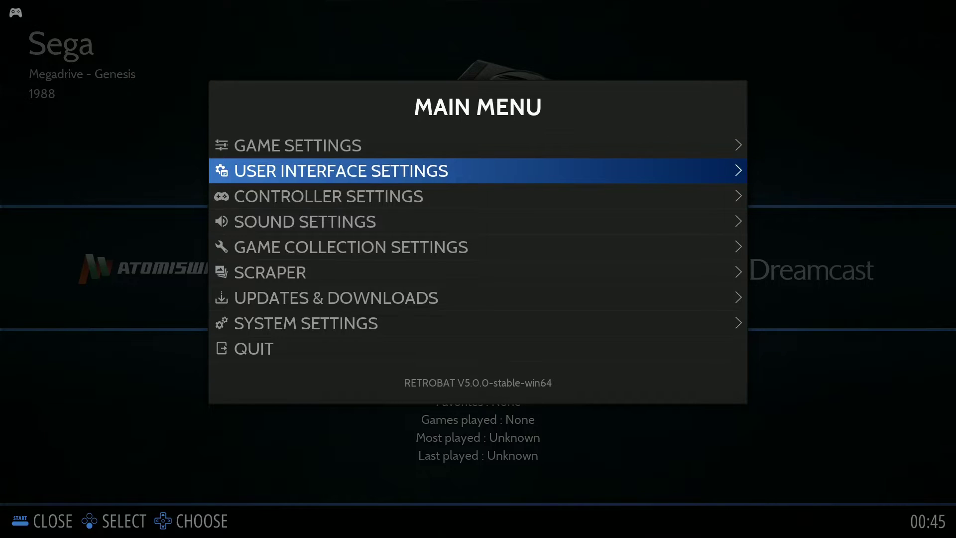
{"action": "key", "text": "Return"}
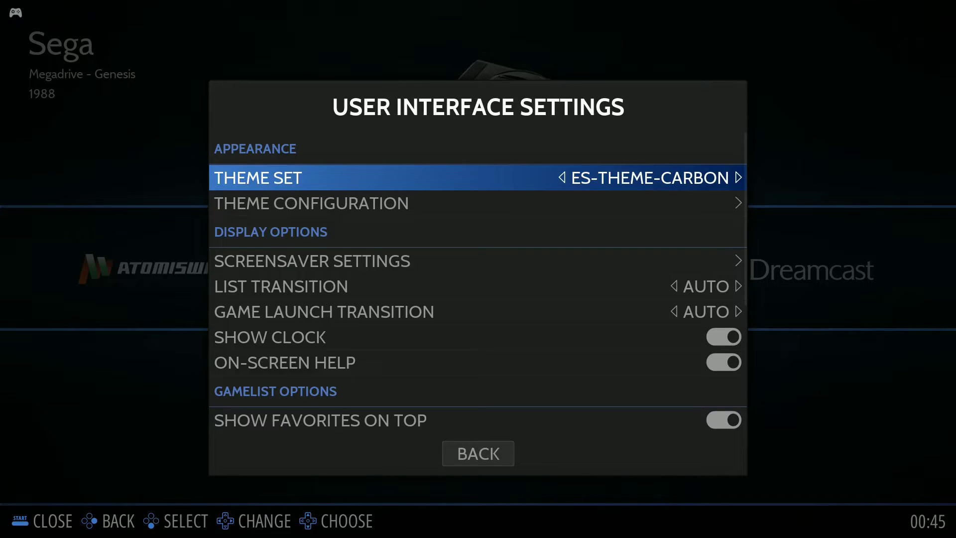
{"action": "key", "text": "Left"}
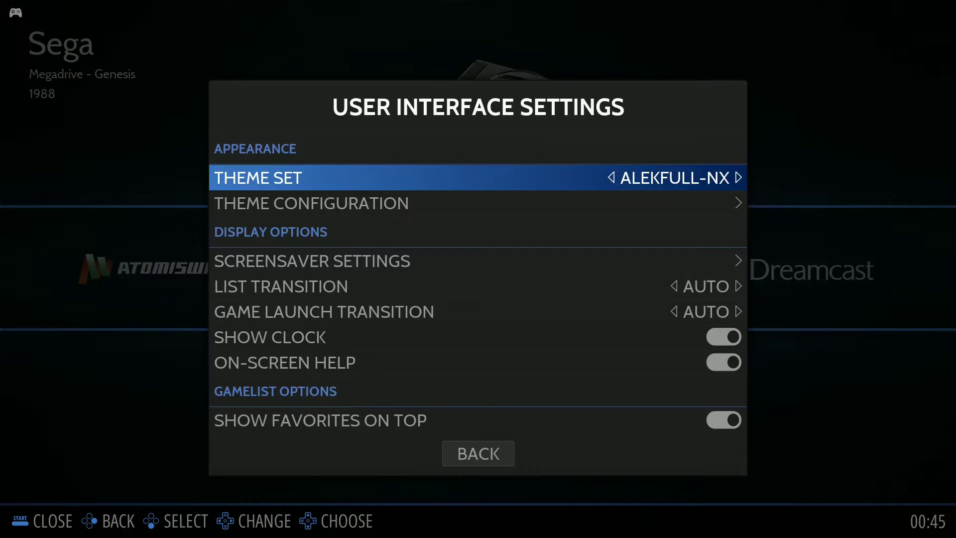
{"action": "key", "text": "Down"}
{"action": "key", "text": "BackSpace"}
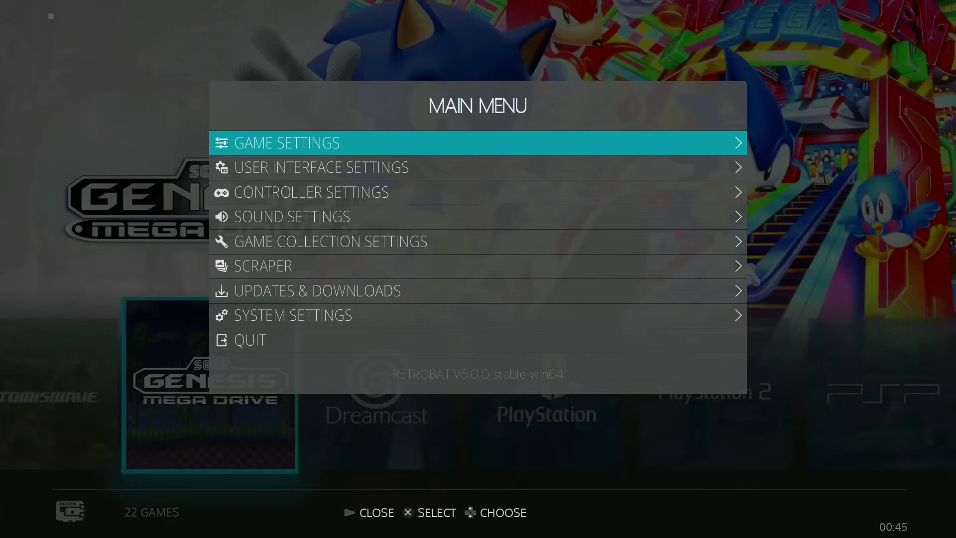
{"action": "key", "text": "BackSpace"}
Step: Browse through all the systems in the Alekfull-NX theme, from Dreamcast around to Sega Mega Drive
{"action": "key", "text": "Right"}
{"action": "key", "text": "Right"}
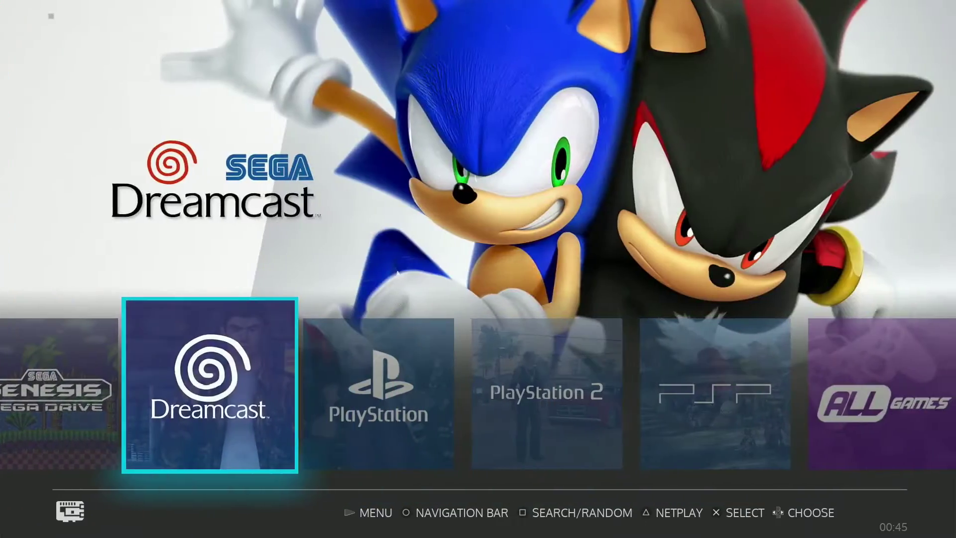
{"action": "key", "text": "Right"}
{"action": "key", "text": "Right"}
{"action": "key", "text": "Right"}
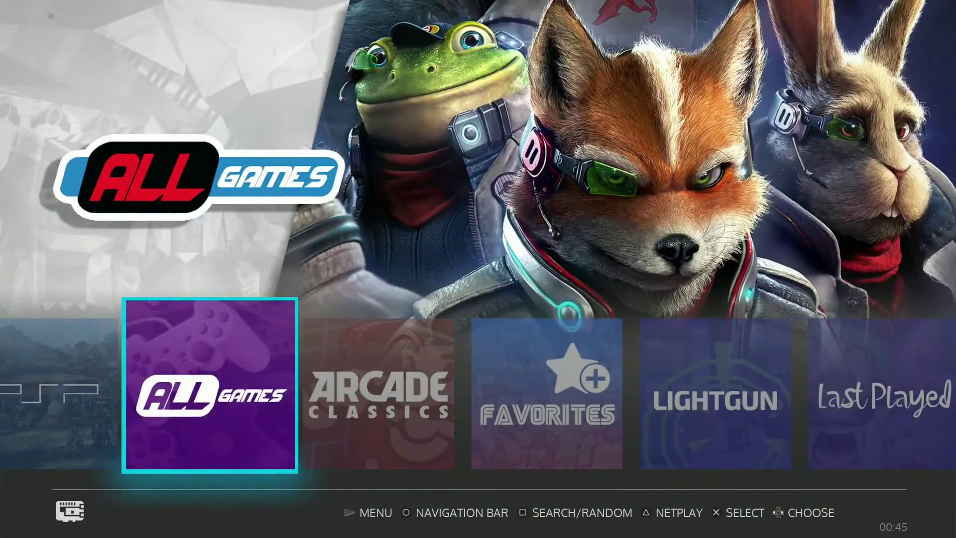
{"action": "key", "text": "Right"}
{"action": "key", "text": "Right"}
{"action": "key", "text": "Right"}
{"action": "key", "text": "Right"}
{"action": "key", "text": "Right"}
{"action": "key", "text": "Right"}
{"action": "key", "text": "Right"}
{"action": "key", "text": "Right"}
{"action": "key", "text": "Right"}
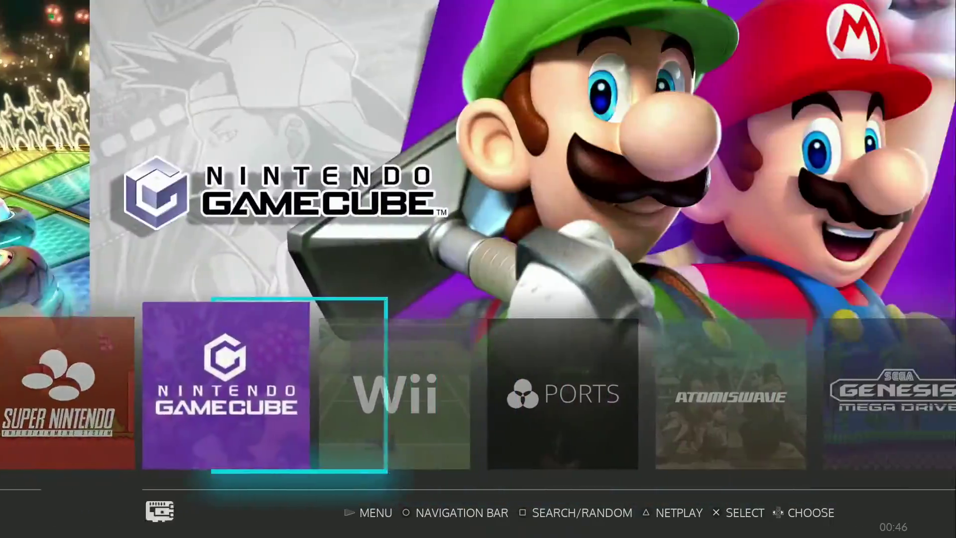
{"action": "key", "text": "Right"}
{"action": "key", "text": "Right"}
{"action": "key", "text": "Right"}
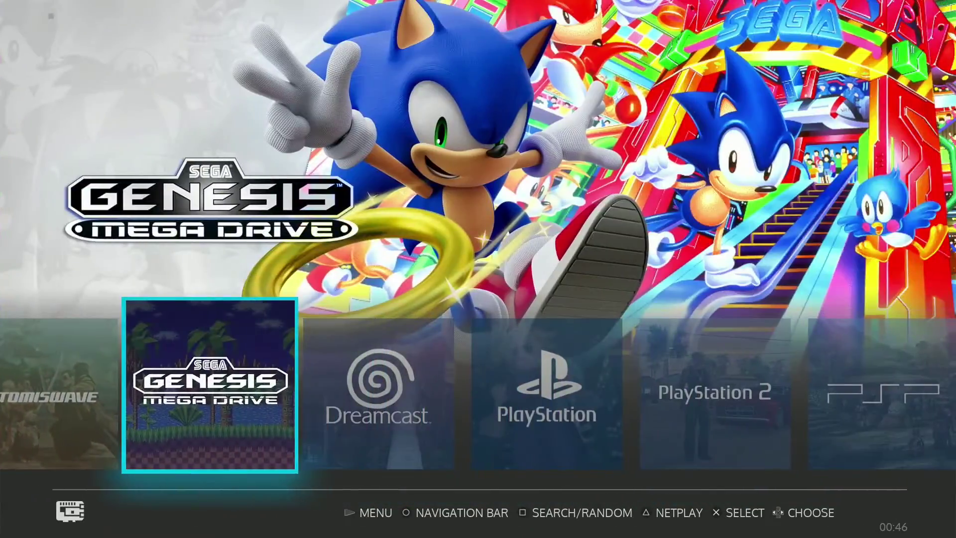
Step: Launch Aladdin from the Sega Mega Drive game list and try moving and attacking in the game
{"action": "key", "text": "Return"}
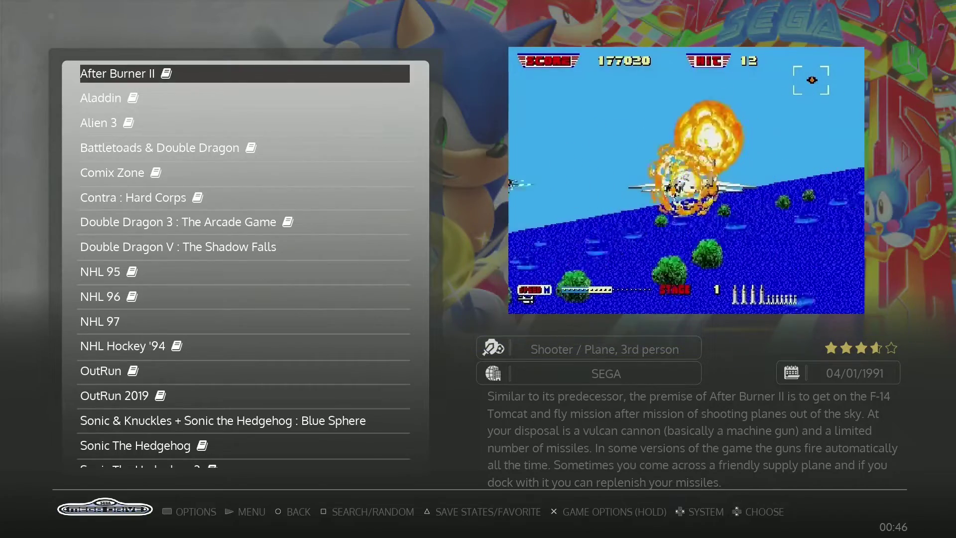
{"action": "key", "text": "Down"}
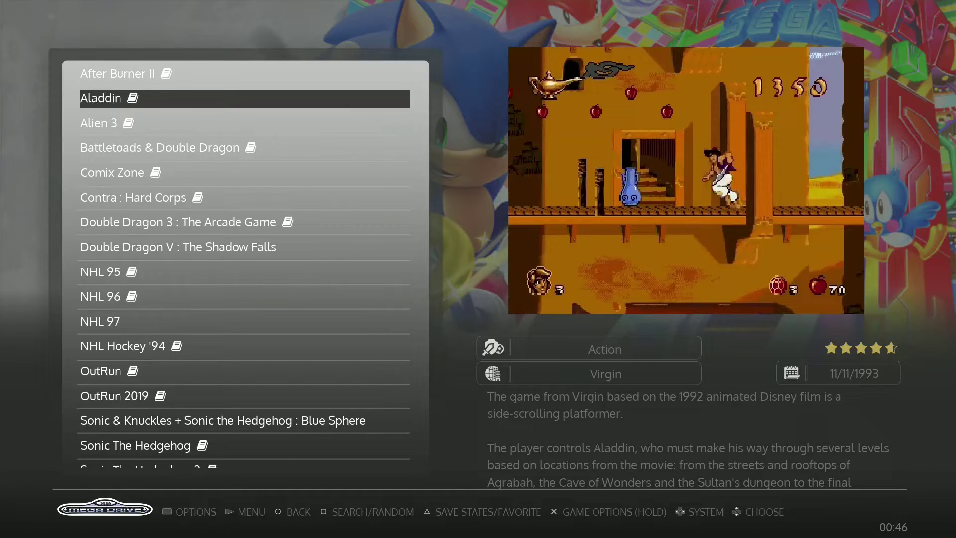
{"action": "key", "text": "Return"}
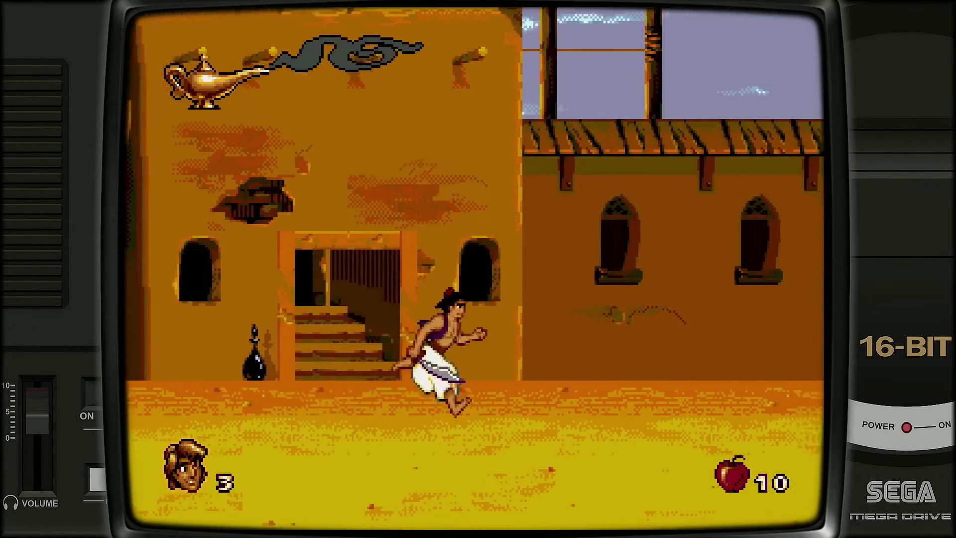
{"action": "key", "text": "Left"}
{"action": "key", "text": "c"}
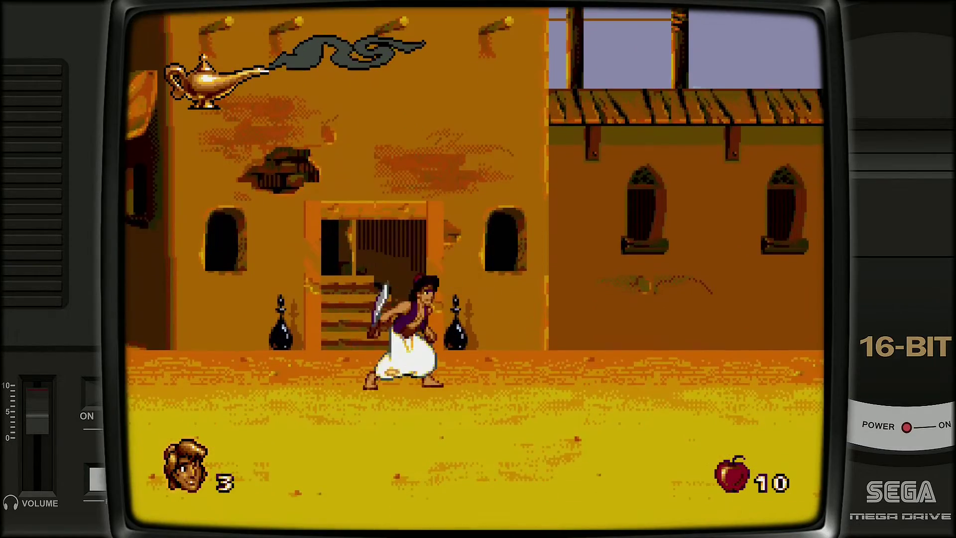
{"action": "key", "text": "Right"}
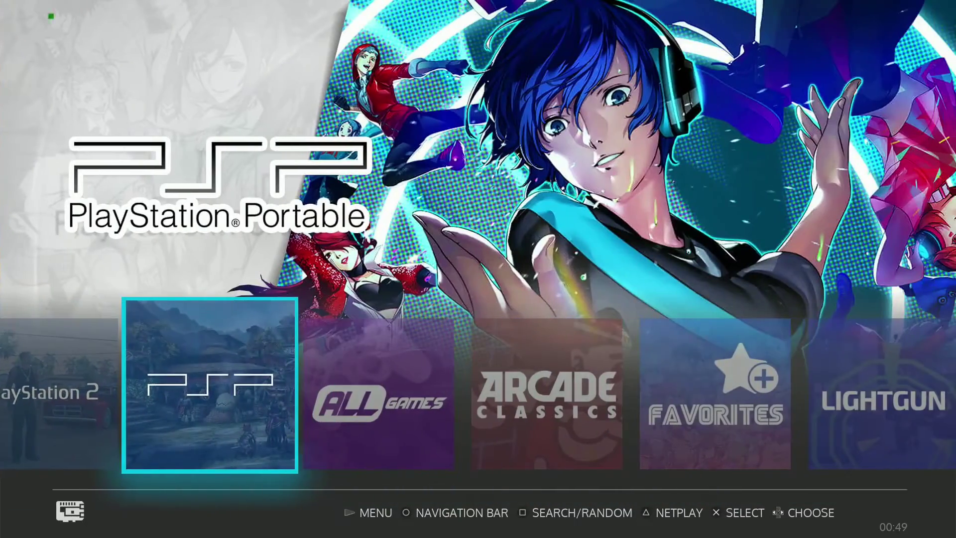
Step: Open the PSP game list and launch OutRun 2006: Coast 2 Coast
{"action": "key", "text": "Return"}
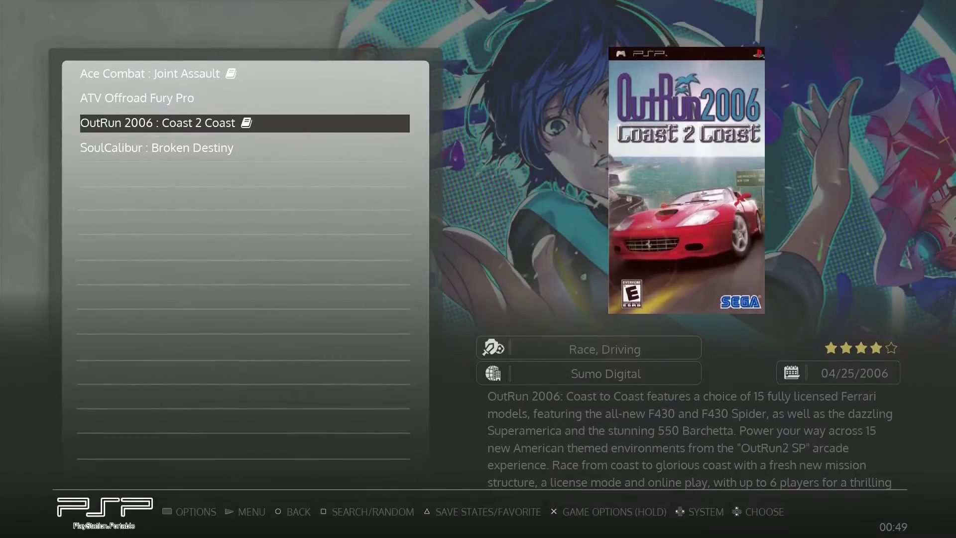
{"action": "key", "text": "Return"}
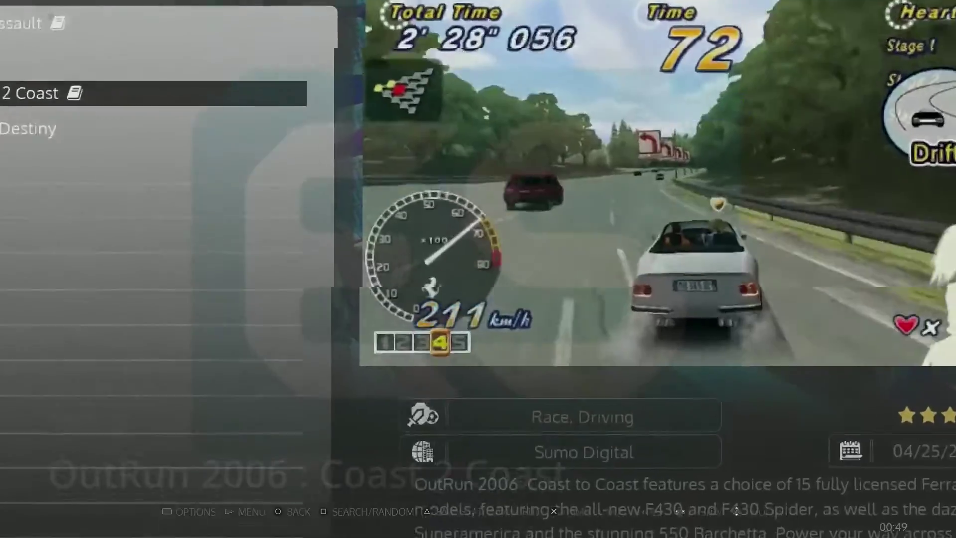